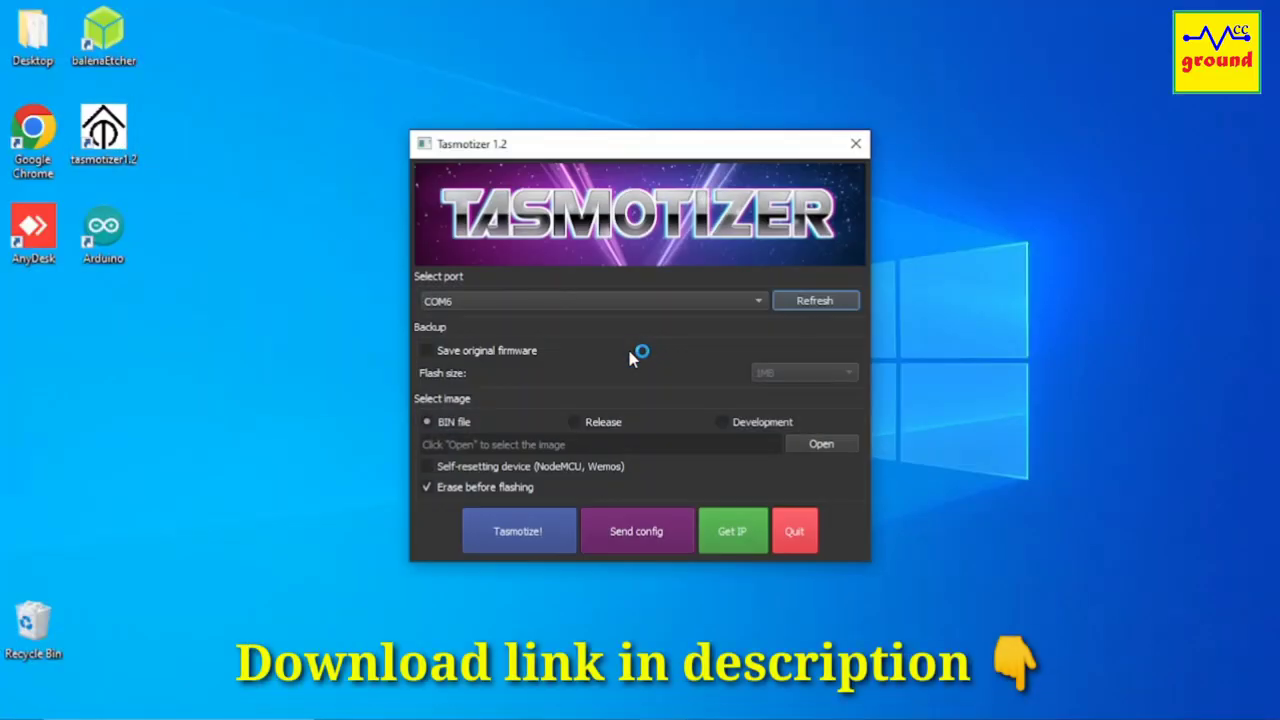
Step: Flash the Release tasmota-display.bin firmware to the self-resetting ESP8266 and acknowledge success
left_click(813, 302)
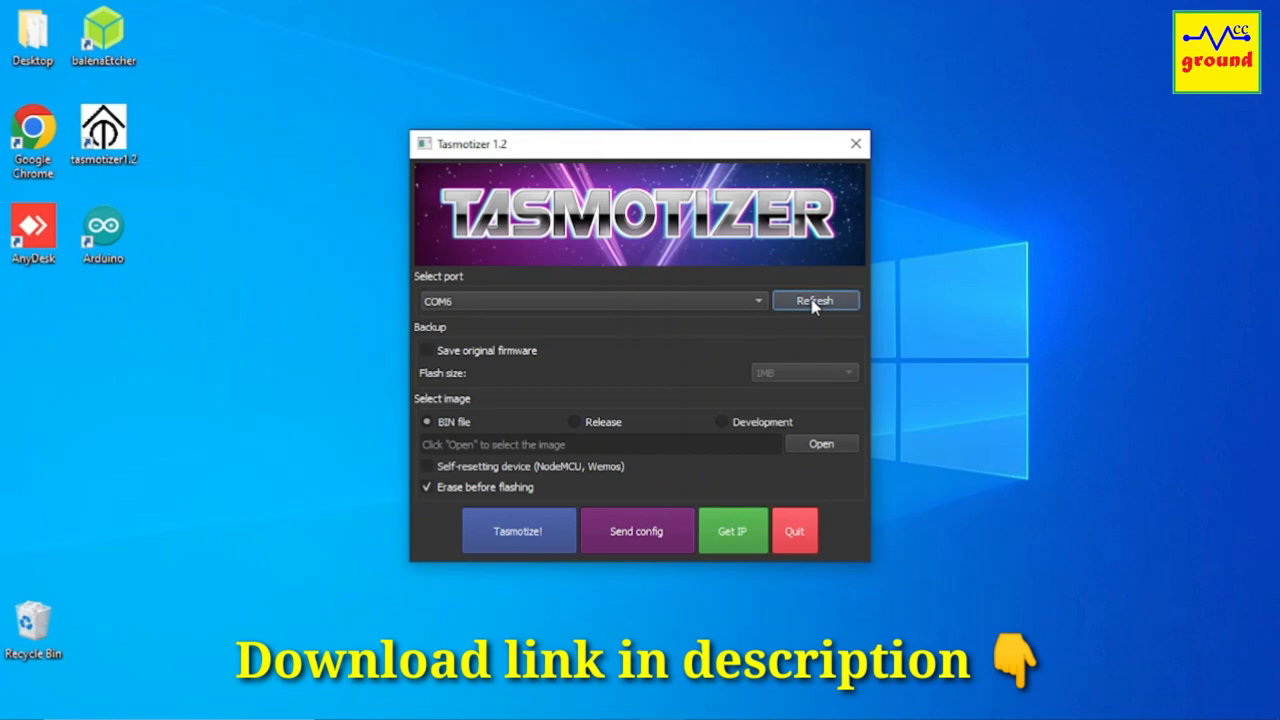
left_click(576, 421)
left_click(562, 449)
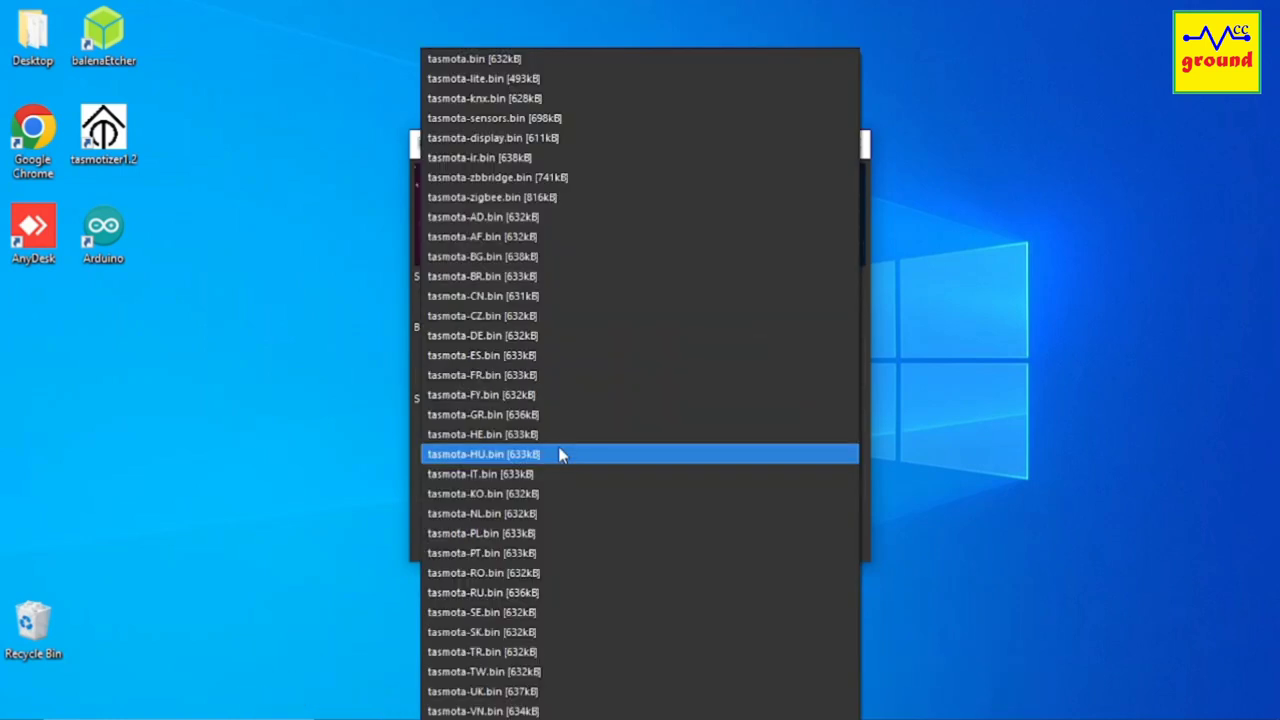
left_click(542, 139)
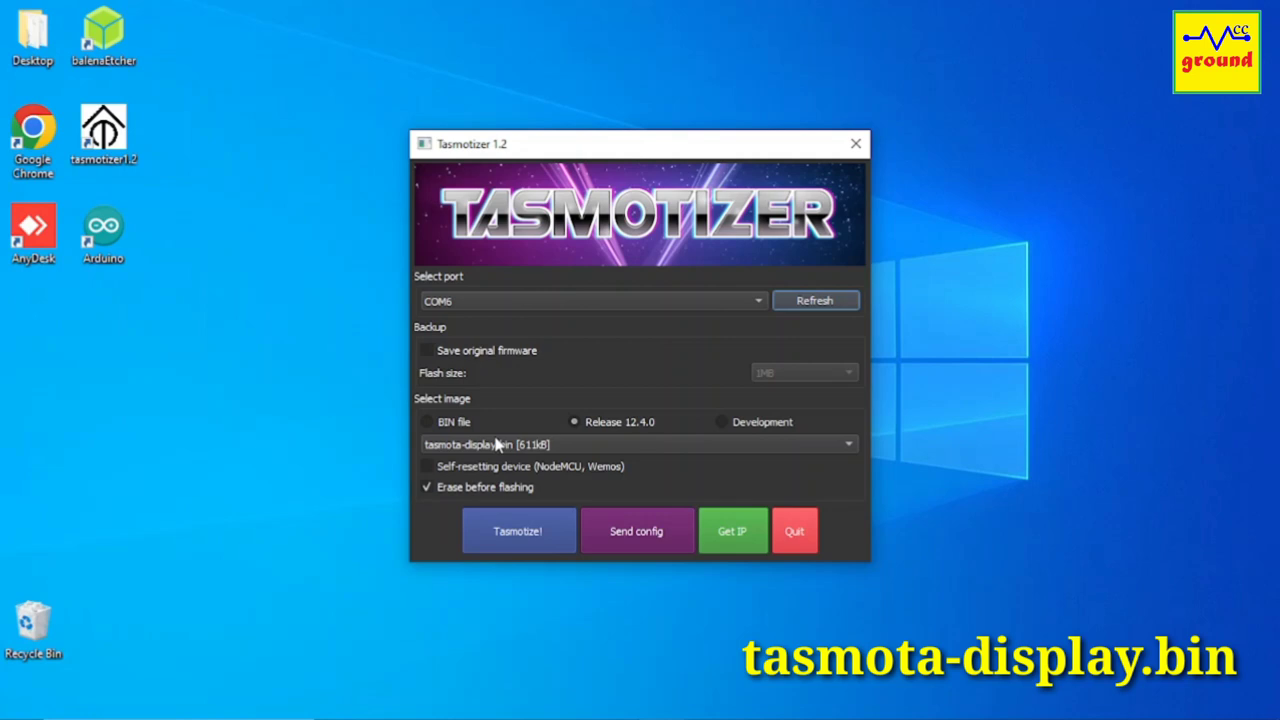
left_click(474, 466)
left_click(515, 530)
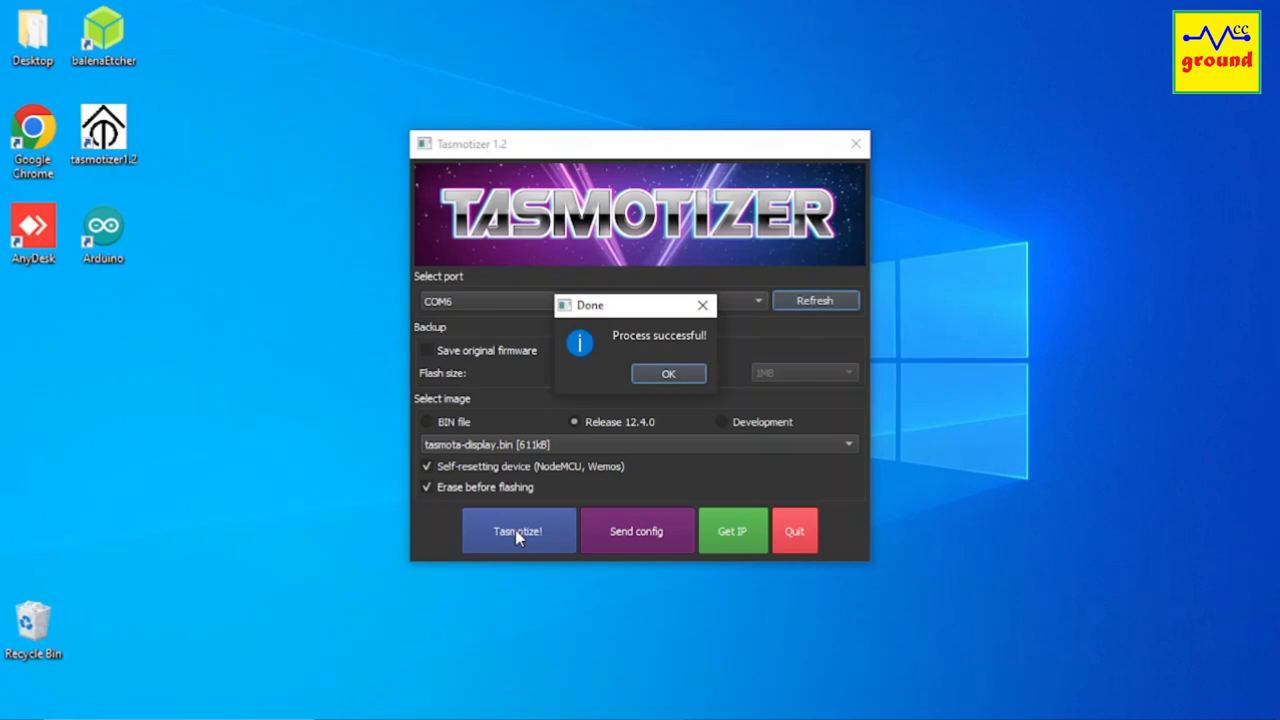
left_click(678, 373)
Step: Connect the PC to the tasmota-6E9626-5670 access point from the Wi-Fi tray
left_click(795, 531)
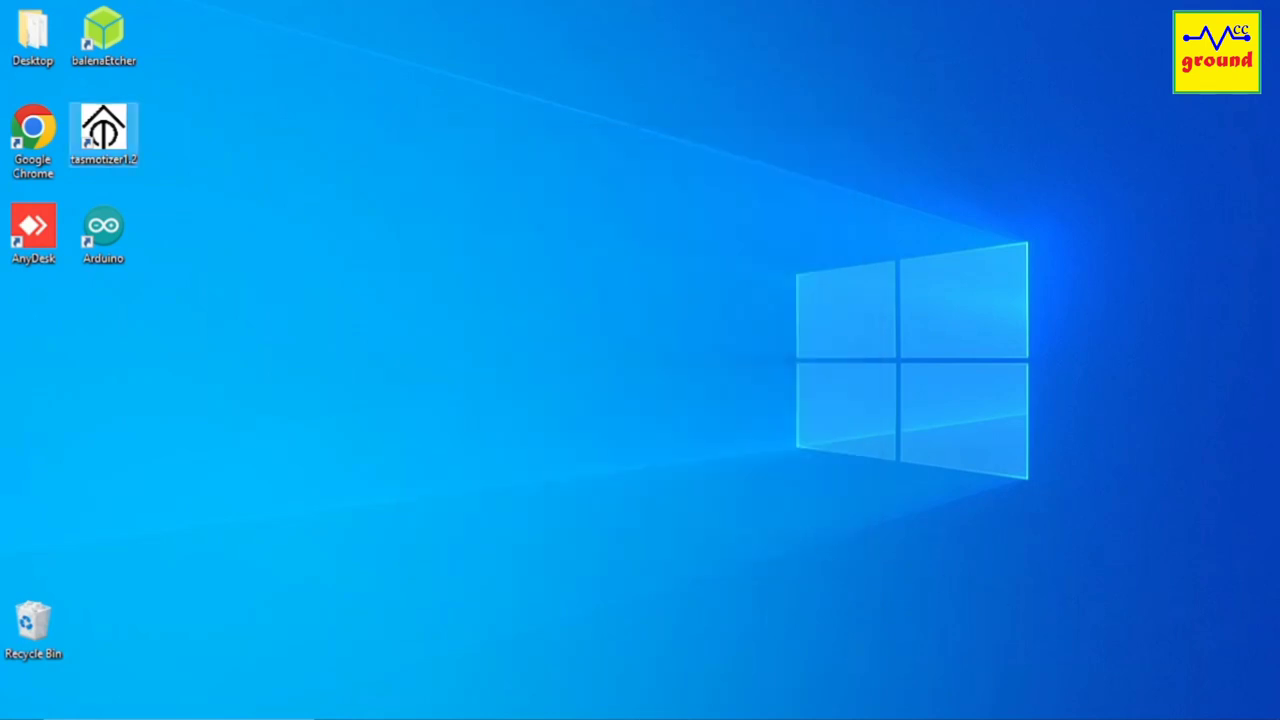
left_click(1098, 703)
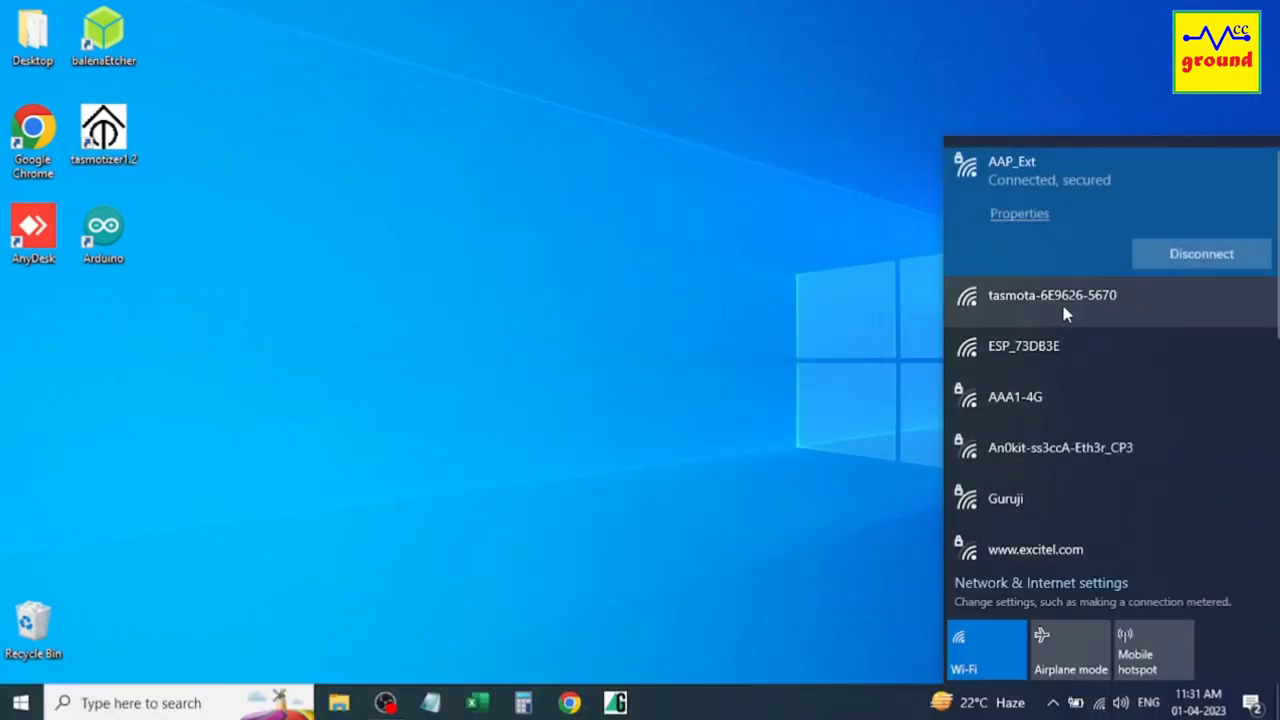
left_click(1055, 310)
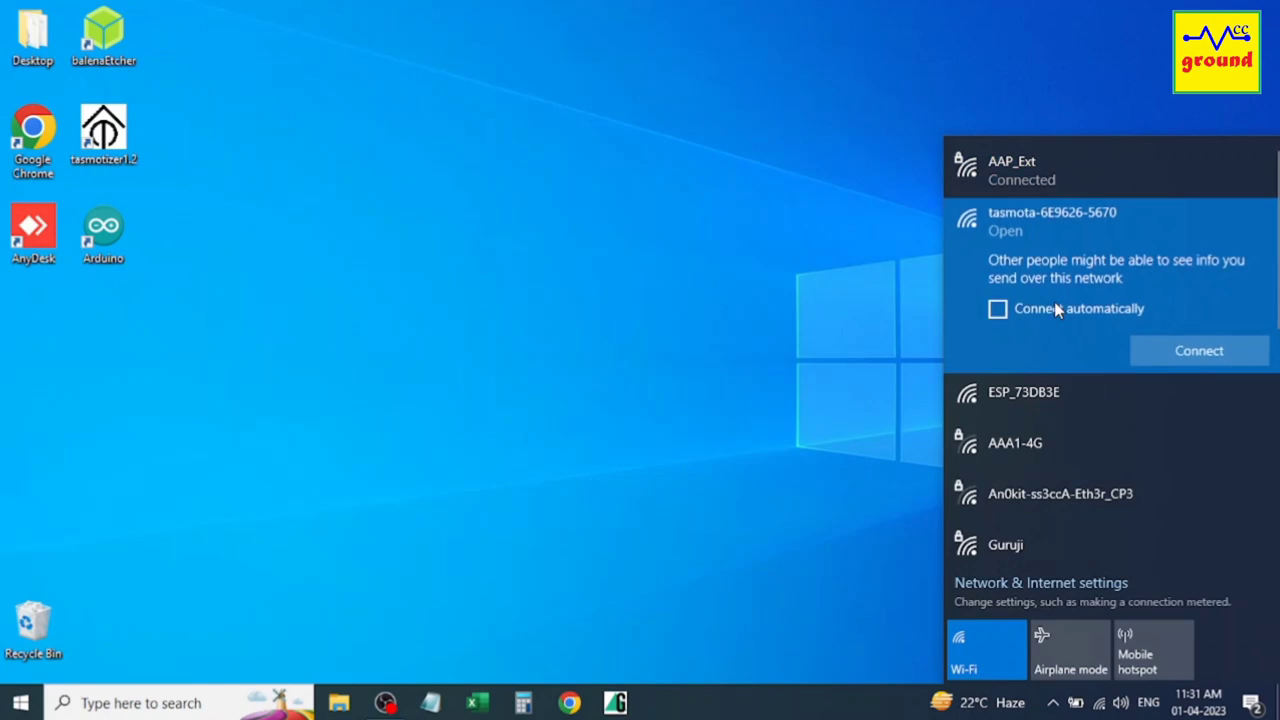
left_click(1204, 349)
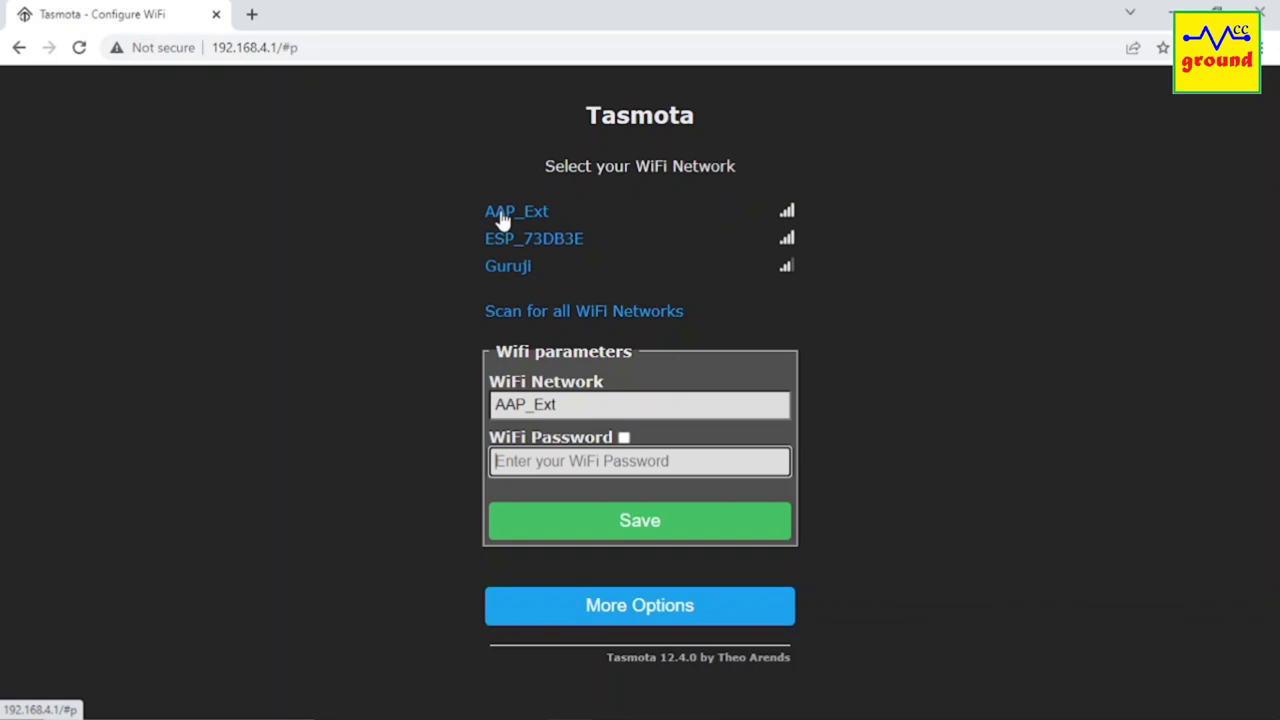
Step: Enter the AAP_Ext Wi-Fi password, save it, and select the new address 10.0.0.108
type("********")
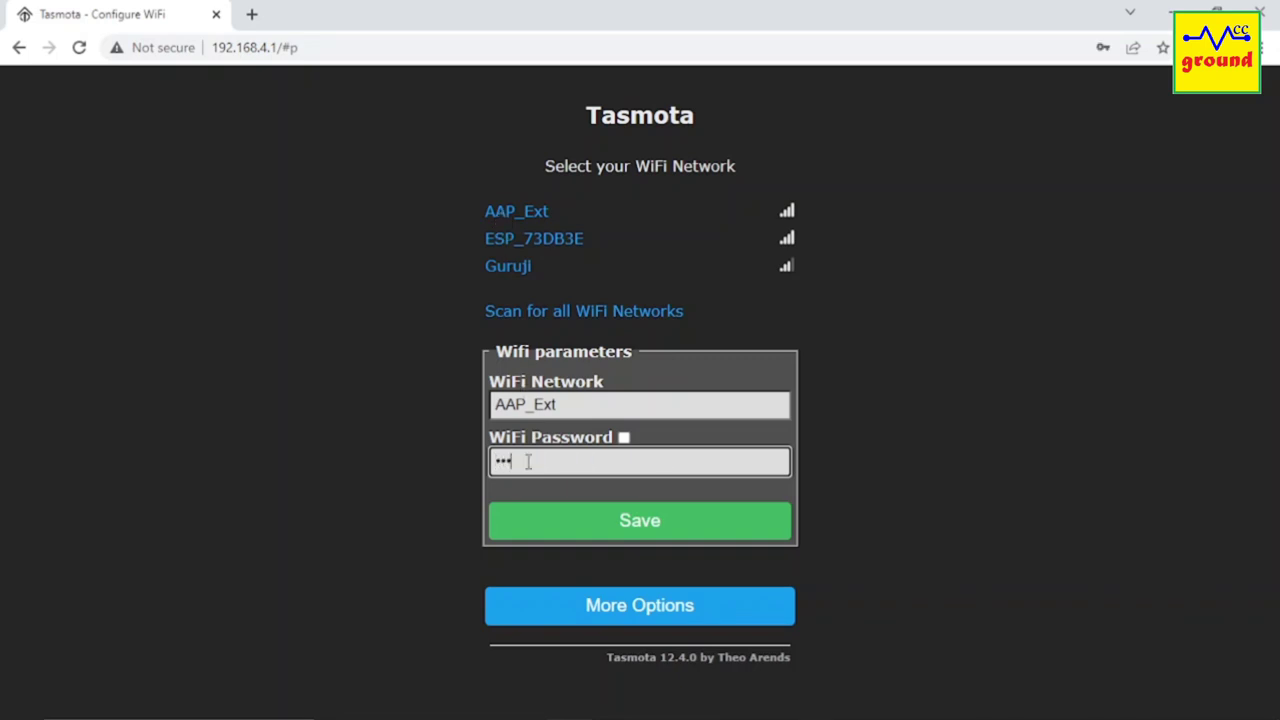
left_click(642, 522)
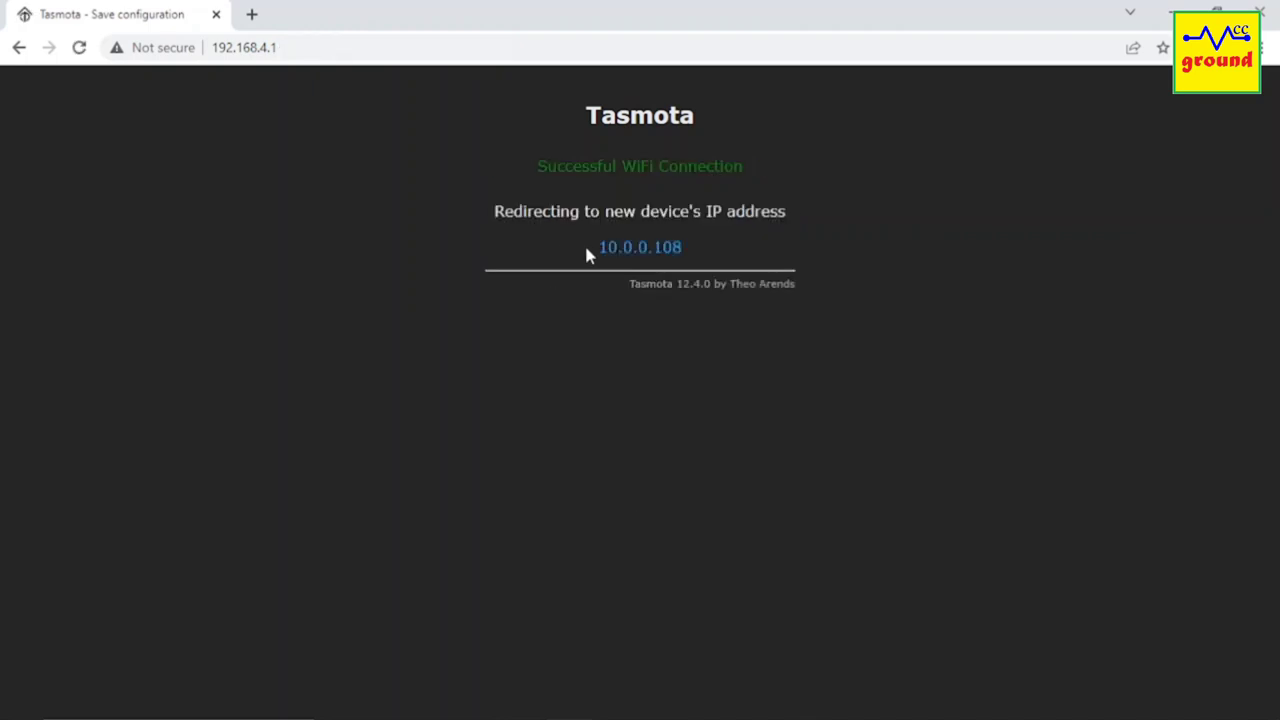
left_click_drag(597, 255, 697, 259)
Step: At 10.0.0.108, set Configure Module's Module type to Generic (18) and save
left_click(697, 259)
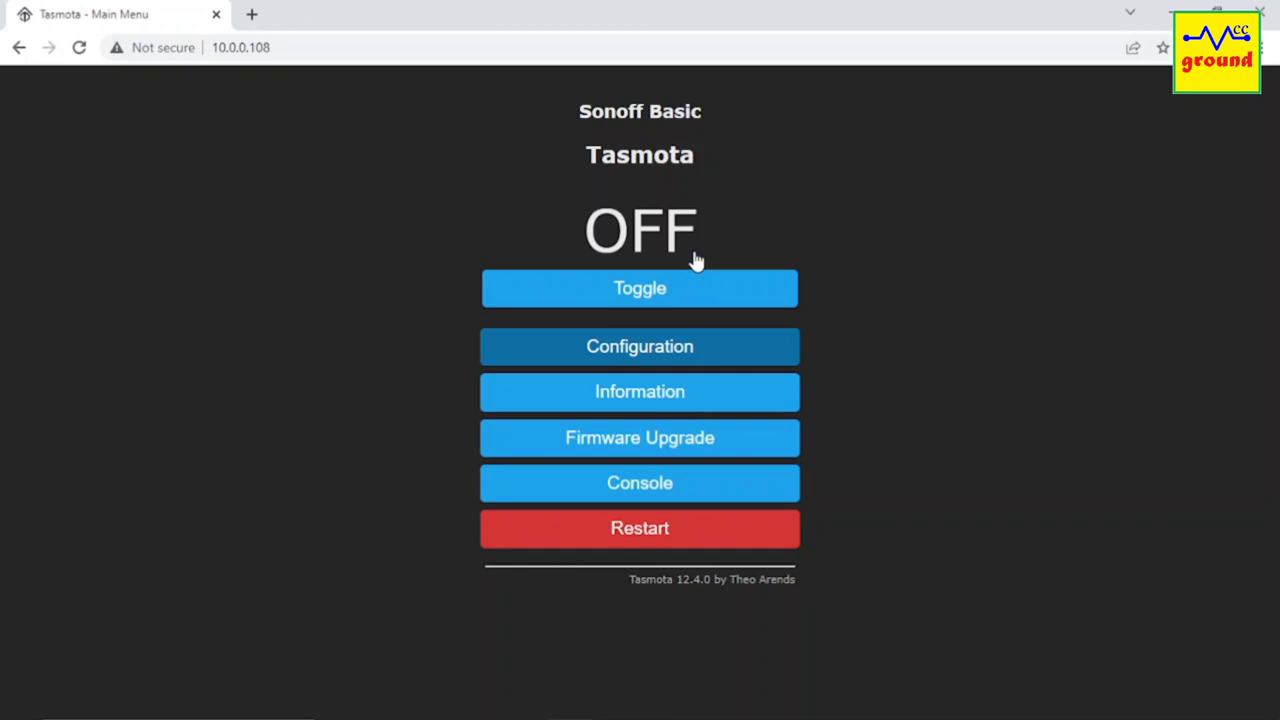
left_click(630, 352)
left_click(632, 224)
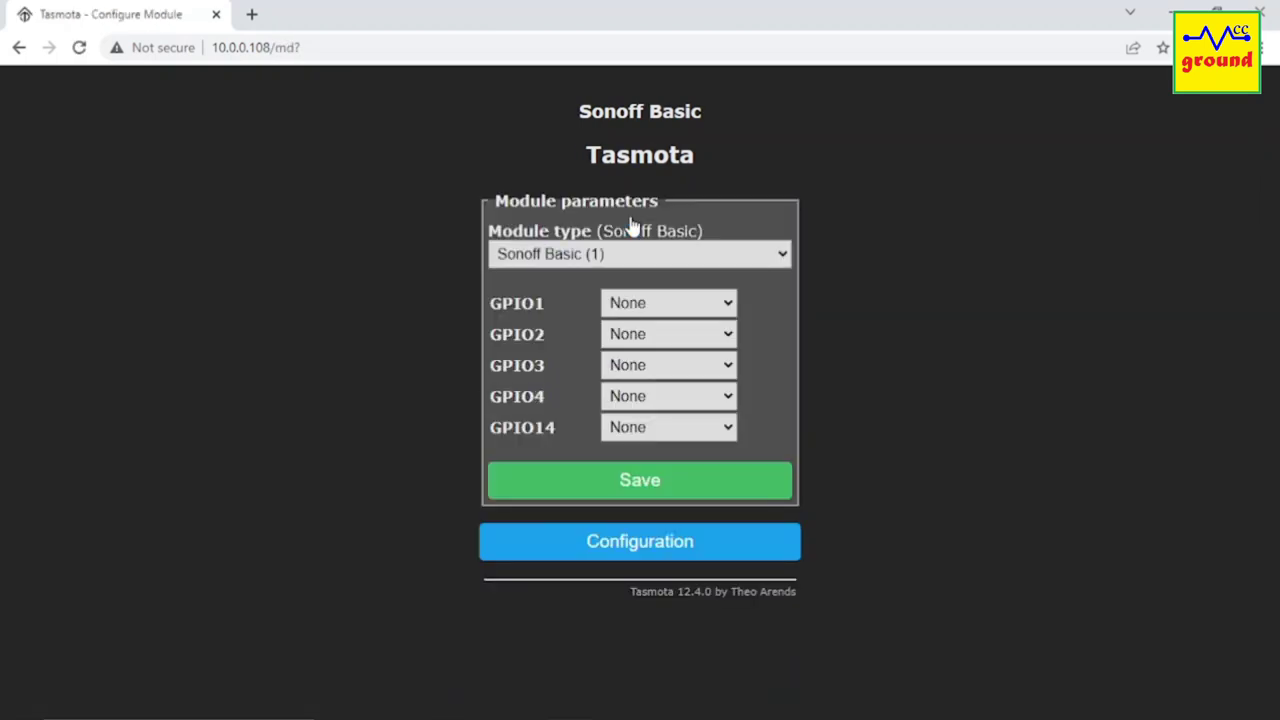
left_click(646, 257)
scroll(640, 560, "down", 10)
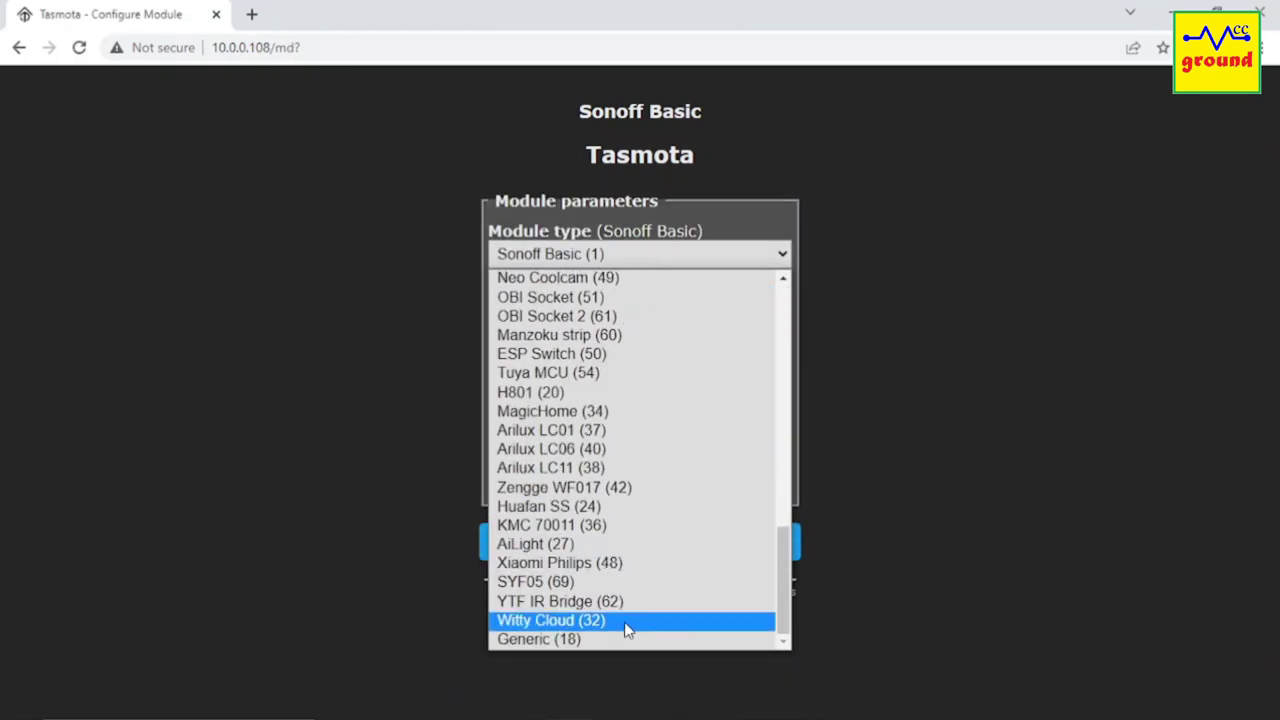
left_click(567, 645)
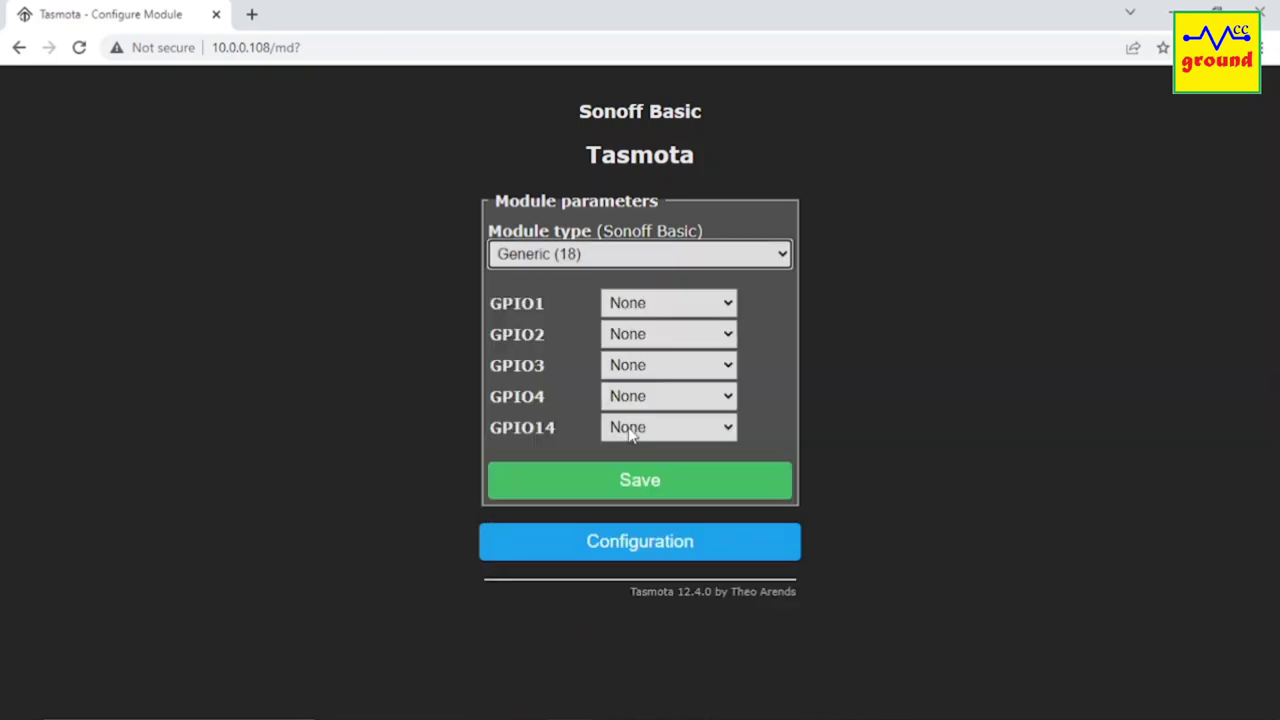
left_click(616, 482)
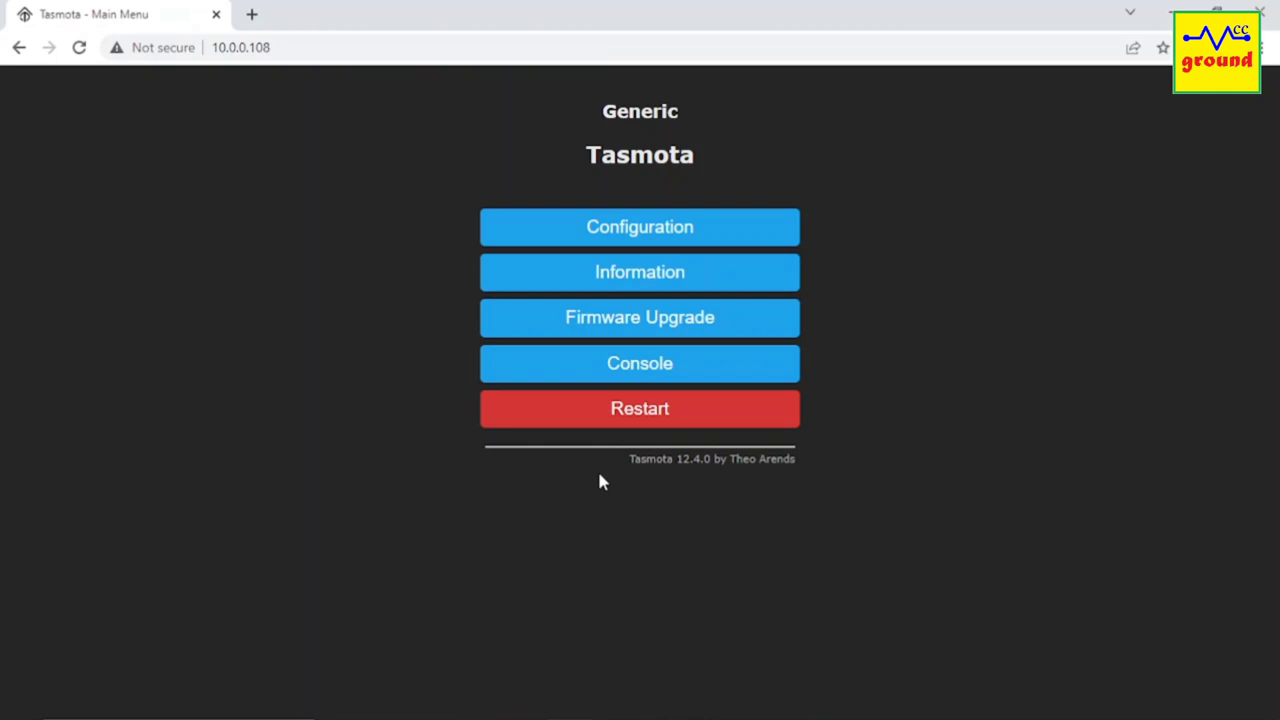
Step: Set GPIO0 (D3) to TM1637 CLK and GPIO2 (D4) to TM1637 DIO, then save
left_click(620, 238)
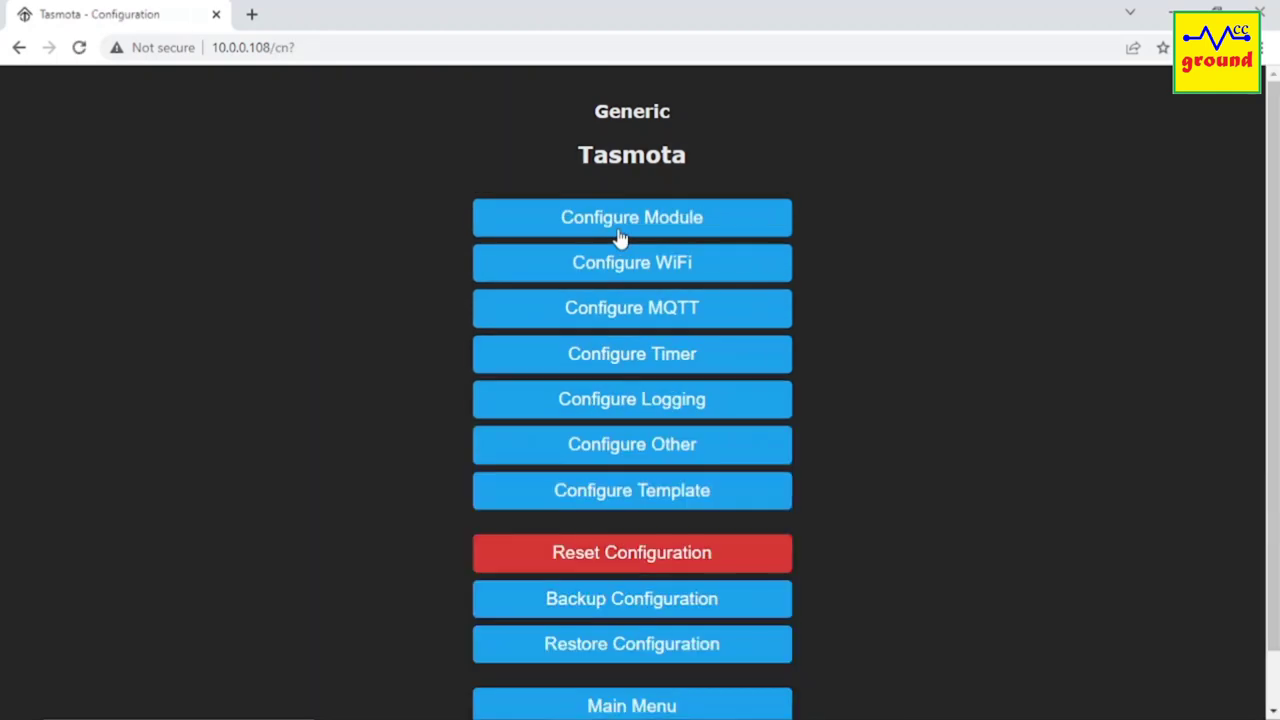
left_click(603, 228)
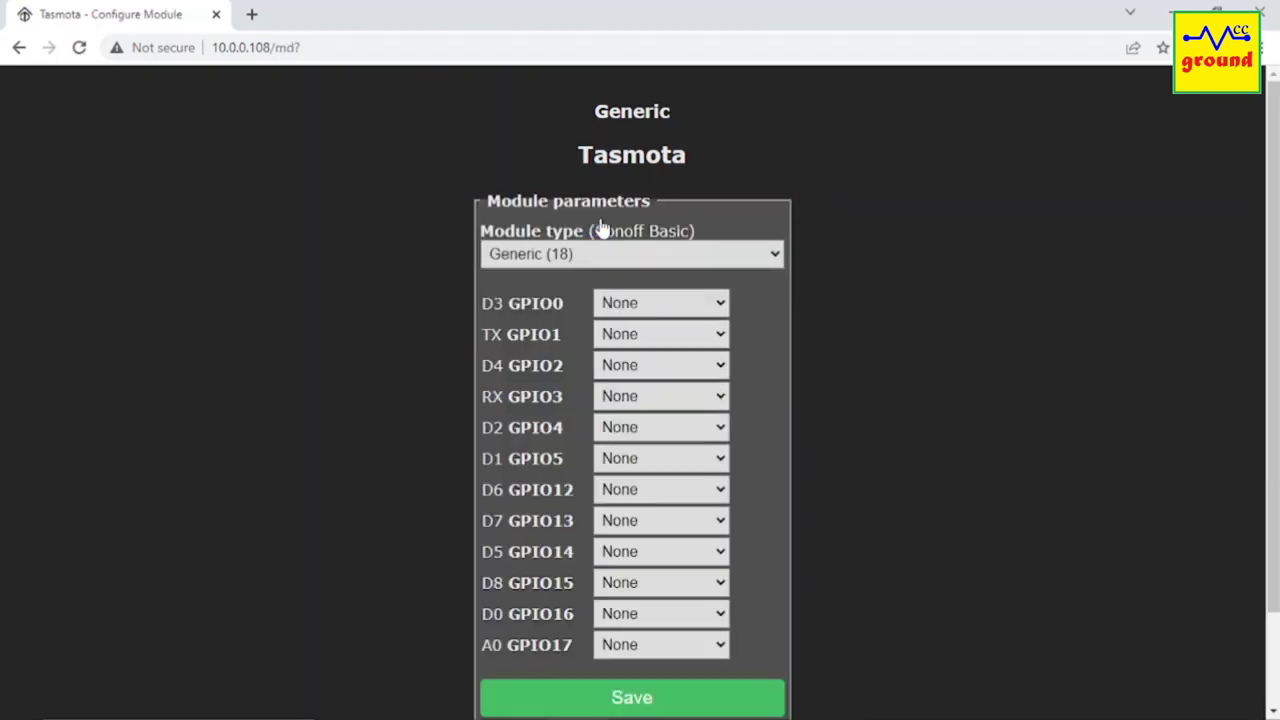
left_click(651, 311)
scroll(655, 557, "down", 15)
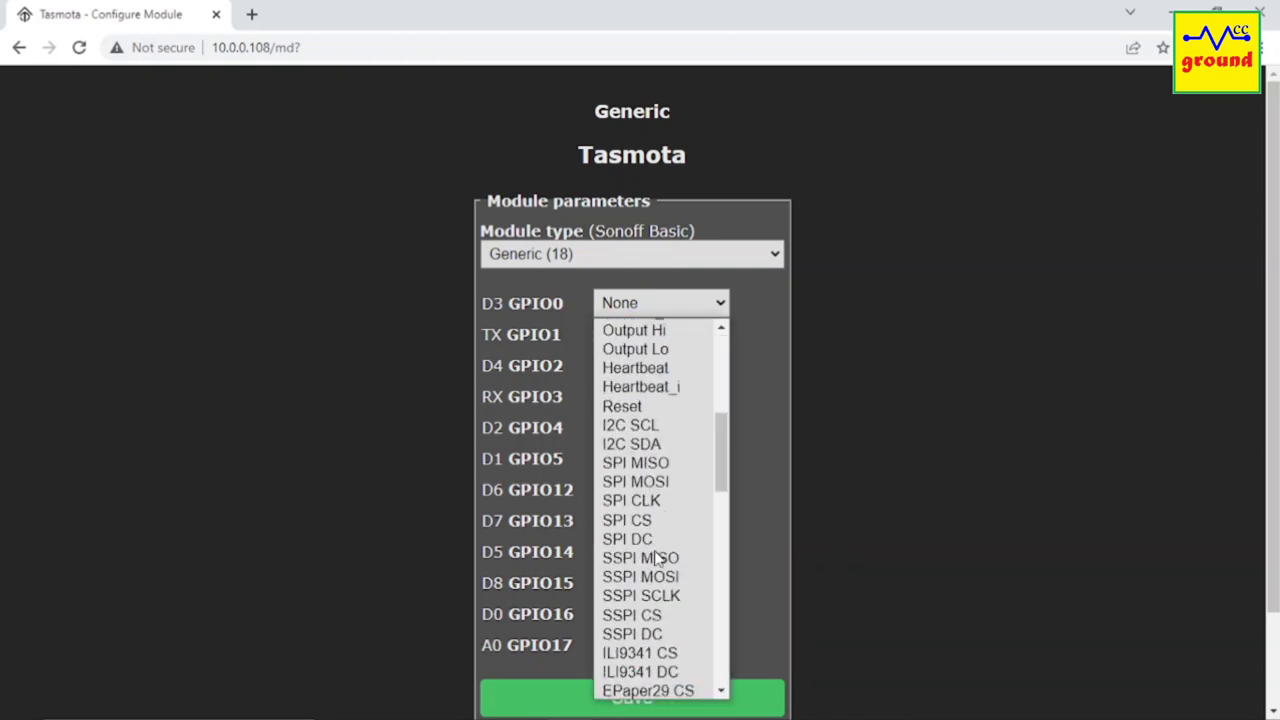
scroll(655, 557, "down", 6)
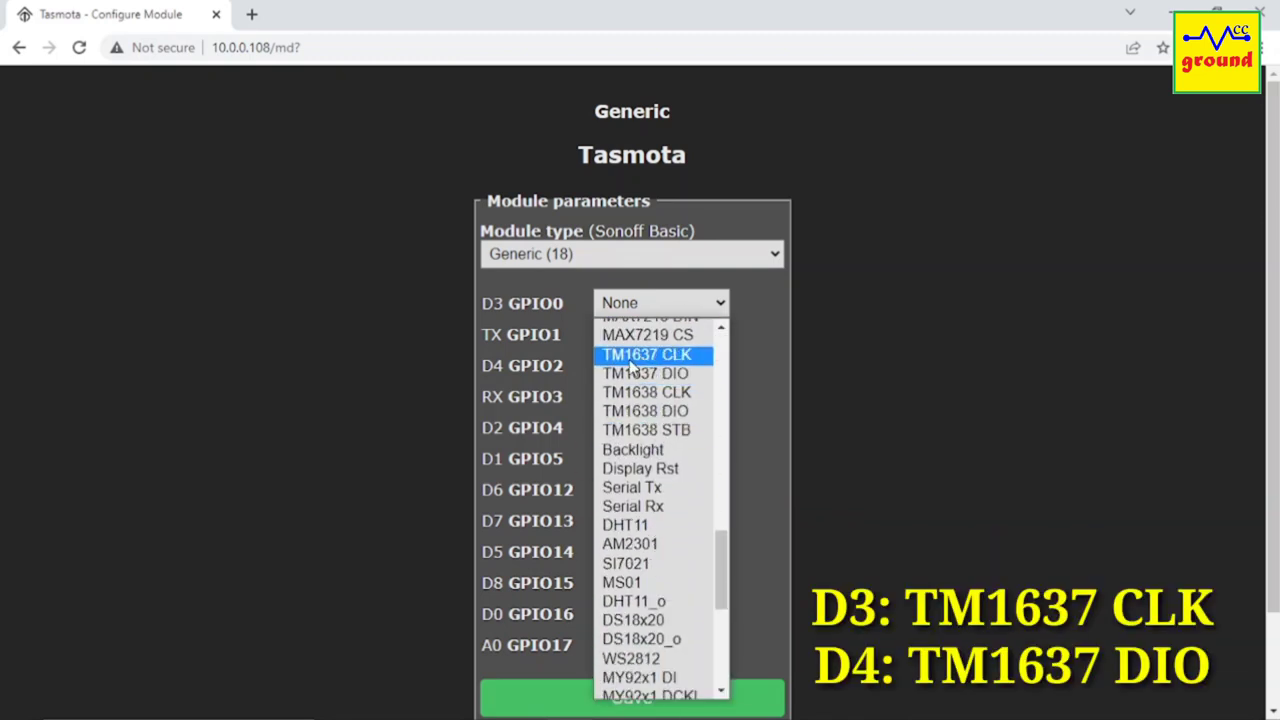
left_click(647, 357)
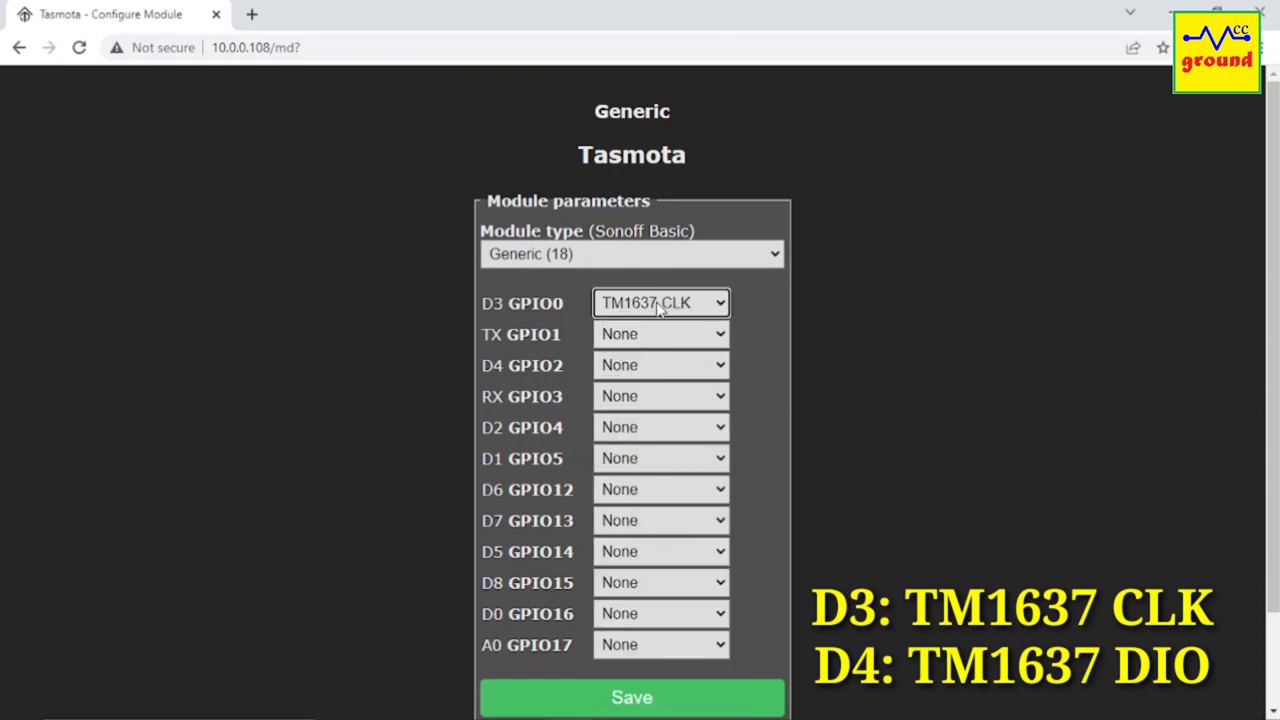
left_click(634, 366)
scroll(629, 294, "down", 20)
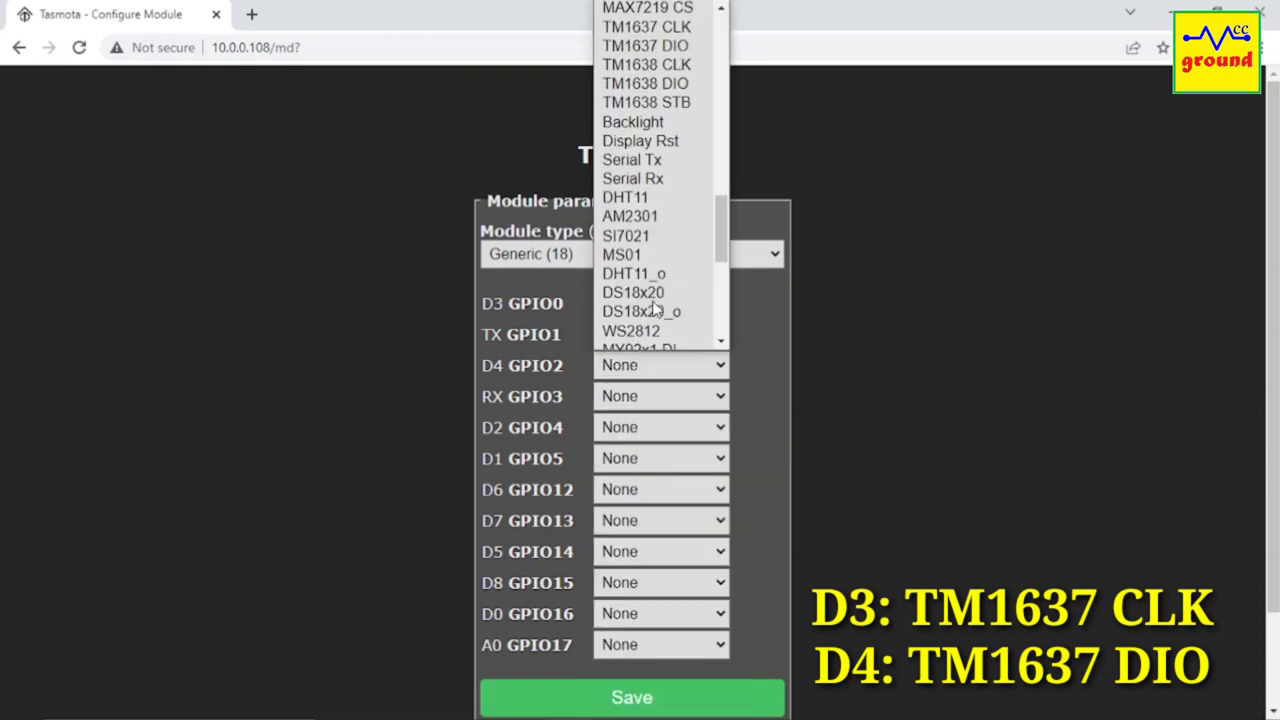
left_click(645, 45)
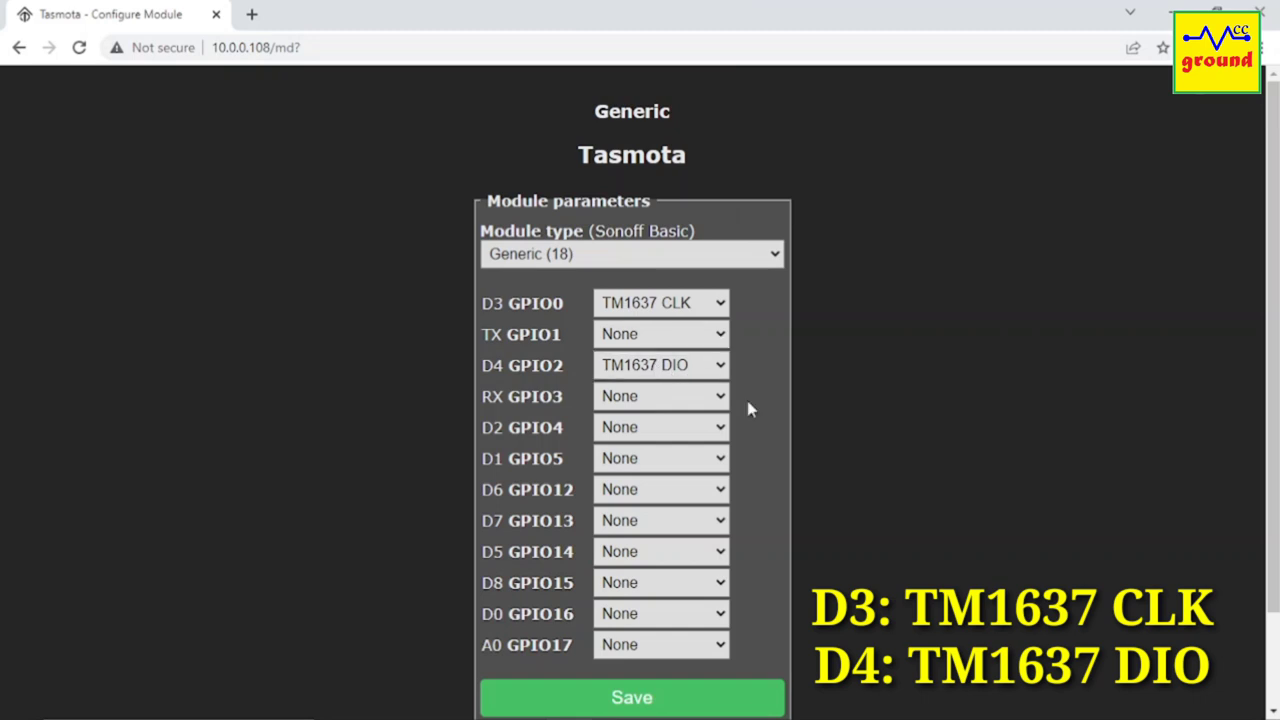
scroll(748, 405, "down", 1)
left_click(644, 610)
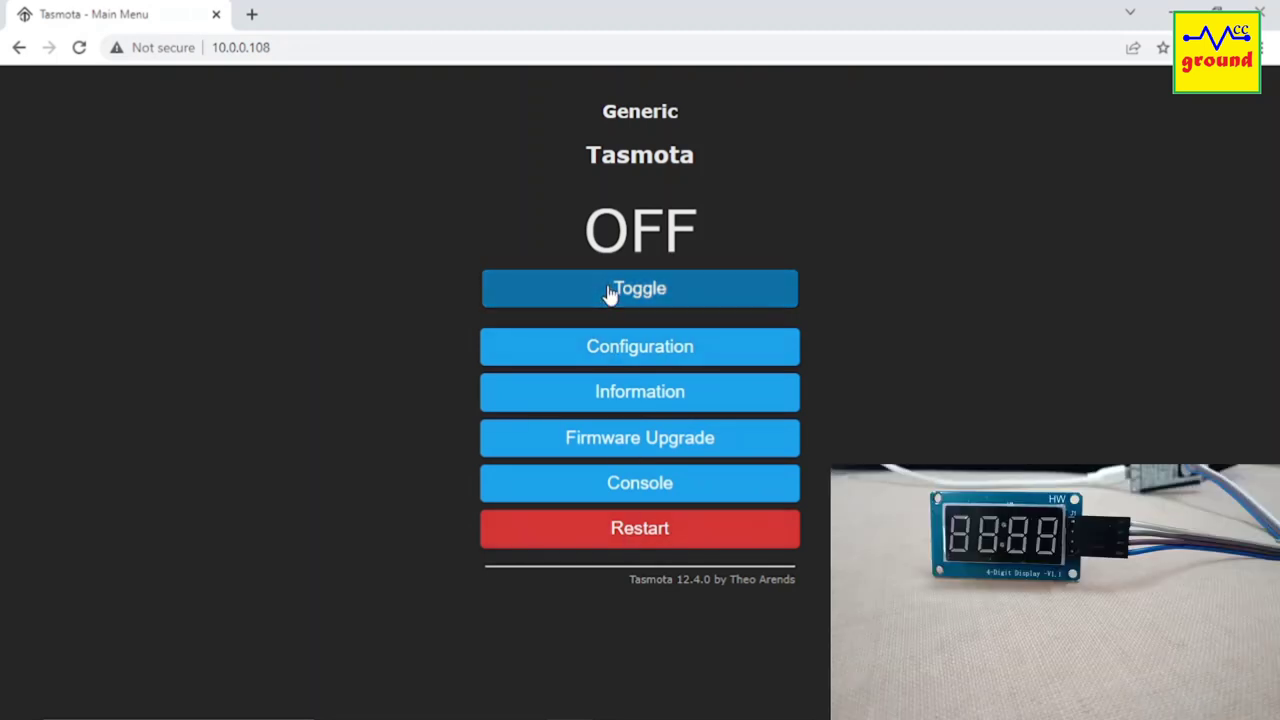
Step: Toggle the device power so the Main Menu status reads ON
left_click(608, 291)
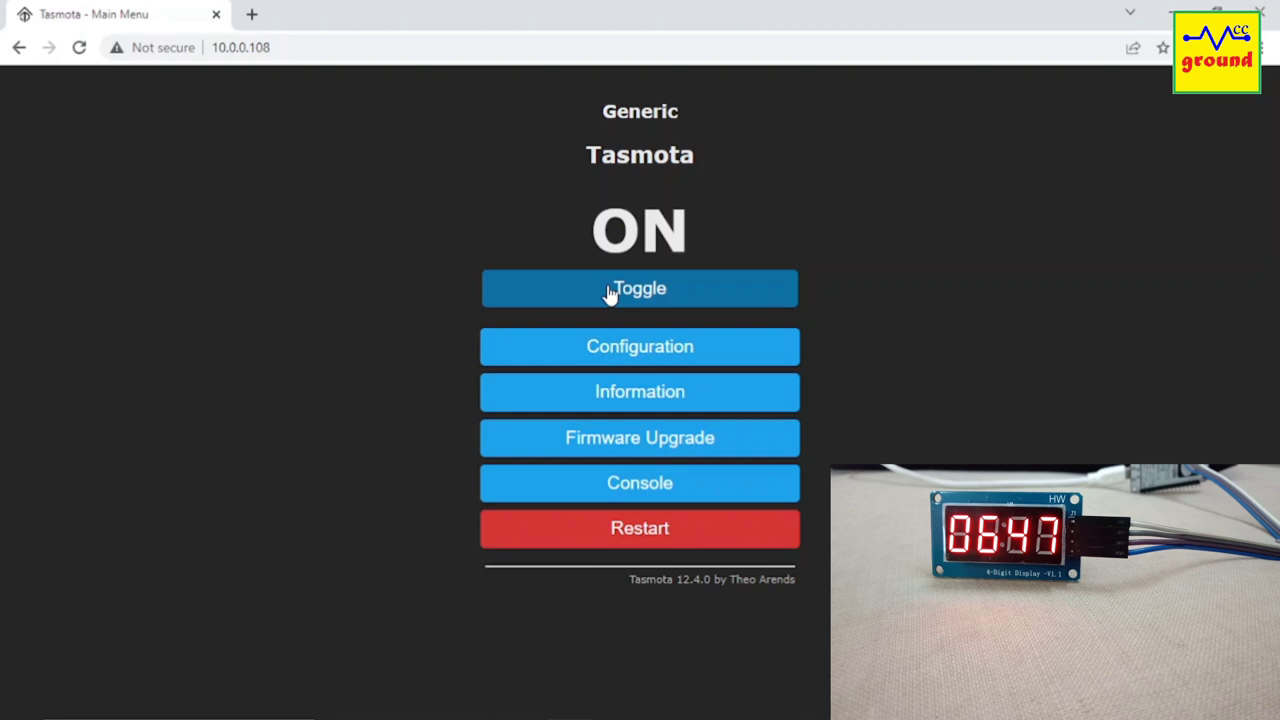
Step: Send the 'timezone +5:30' command from the Tasmota console
left_click(640, 486)
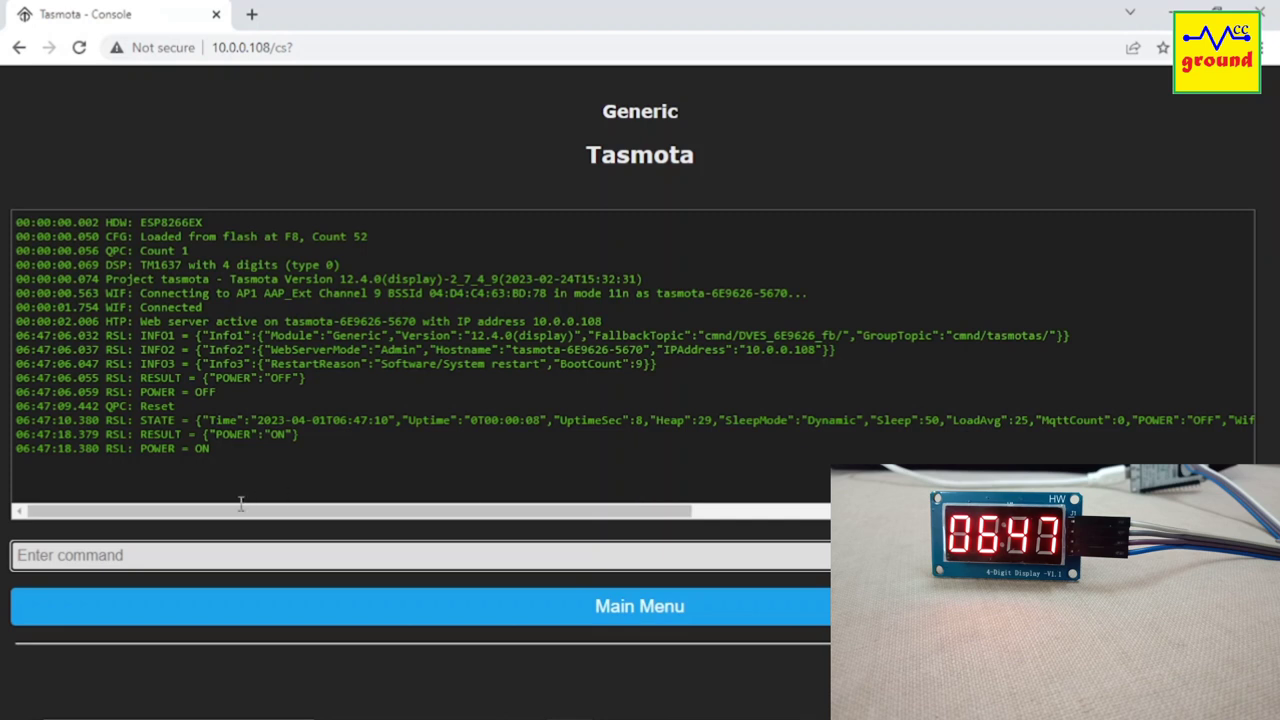
left_click(210, 555)
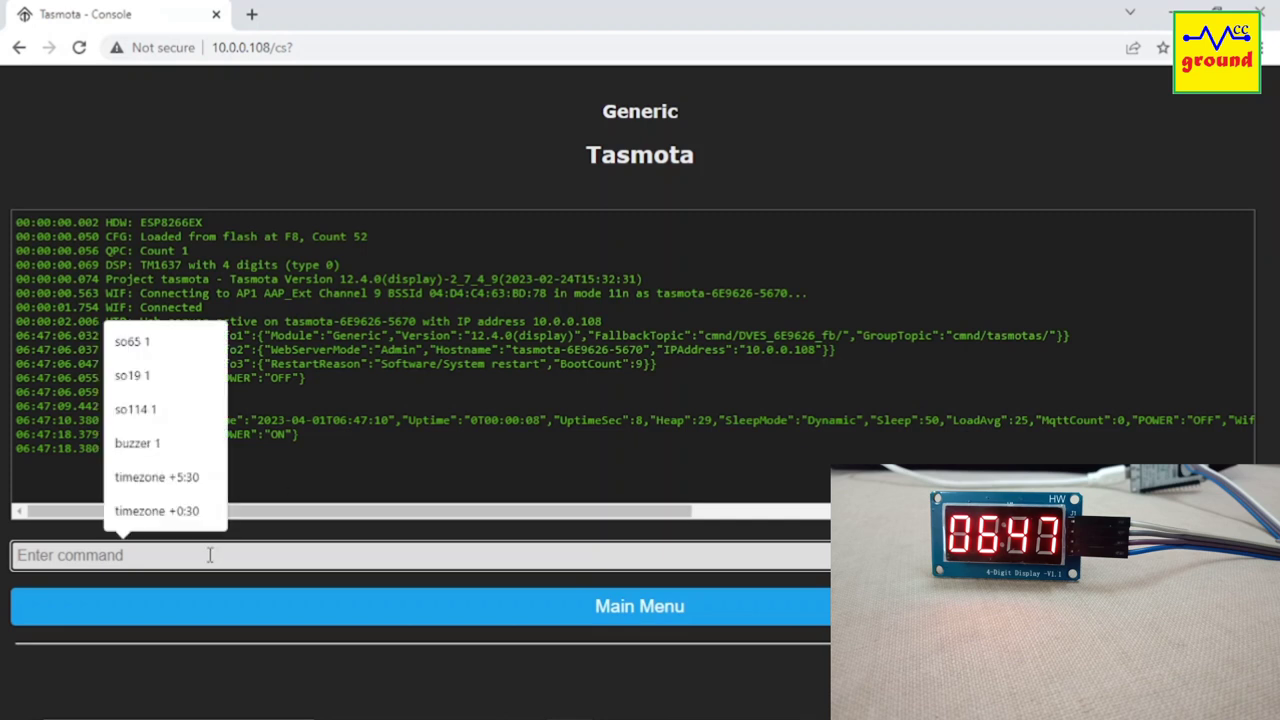
type("timezone")
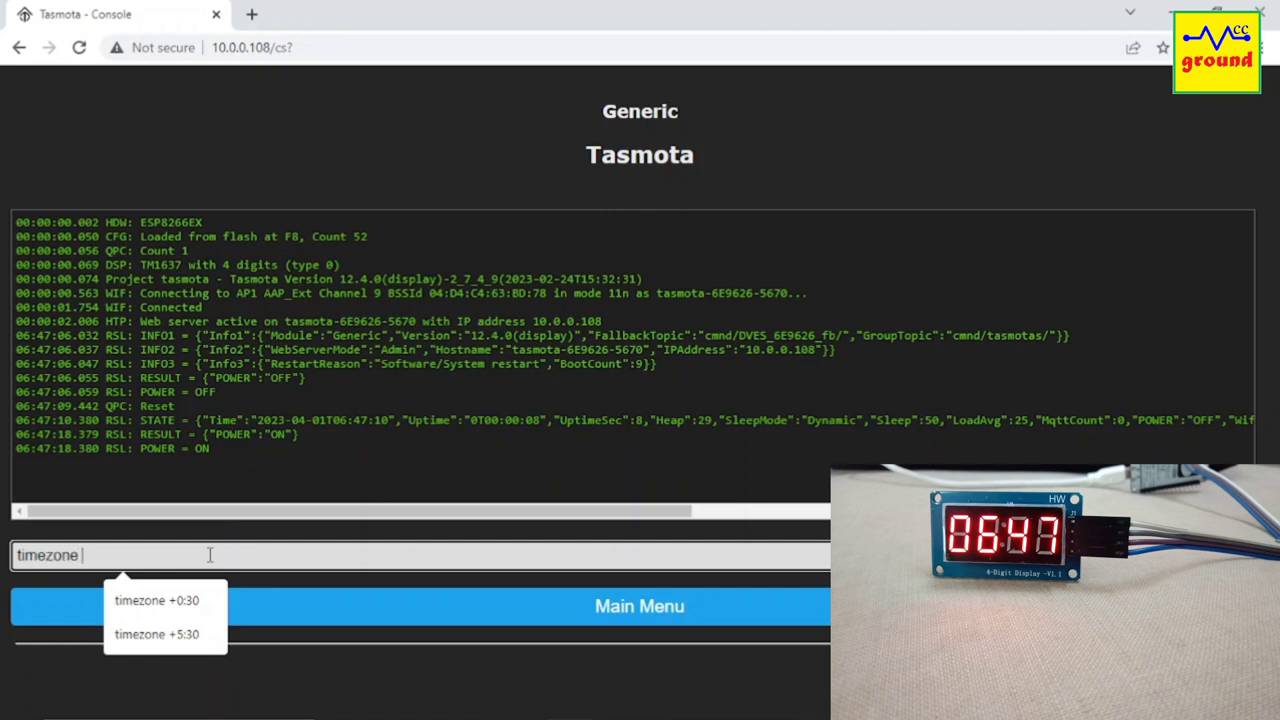
type(" +5")
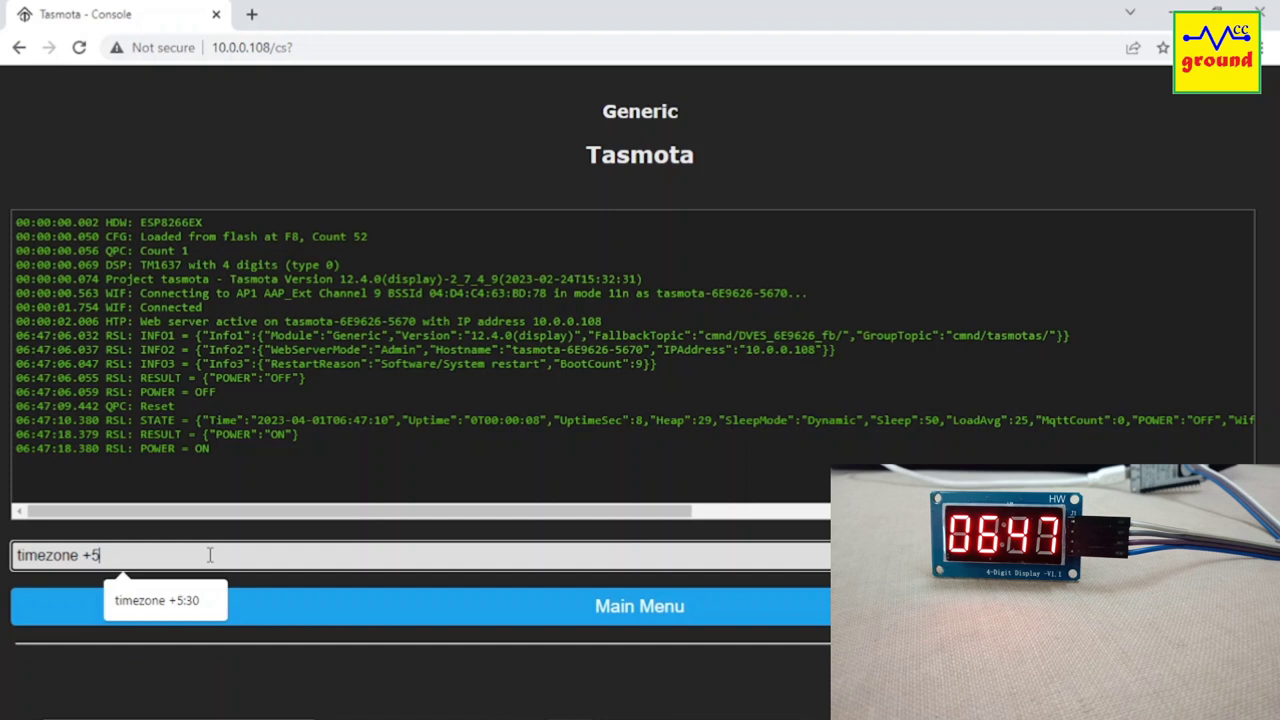
type(":30")
key("Return")
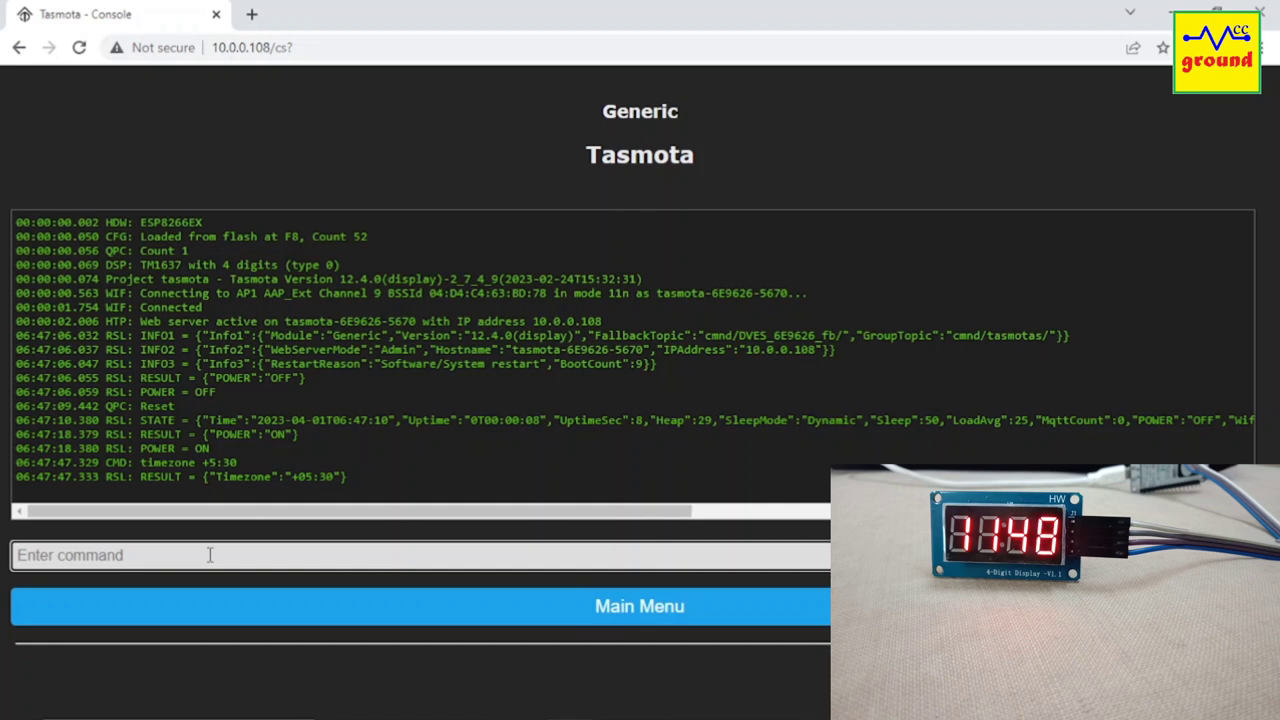
Step: Send the console commands 'displaymodel 15', 'displaymode 0' and 'displayclock 1'
type("displa")
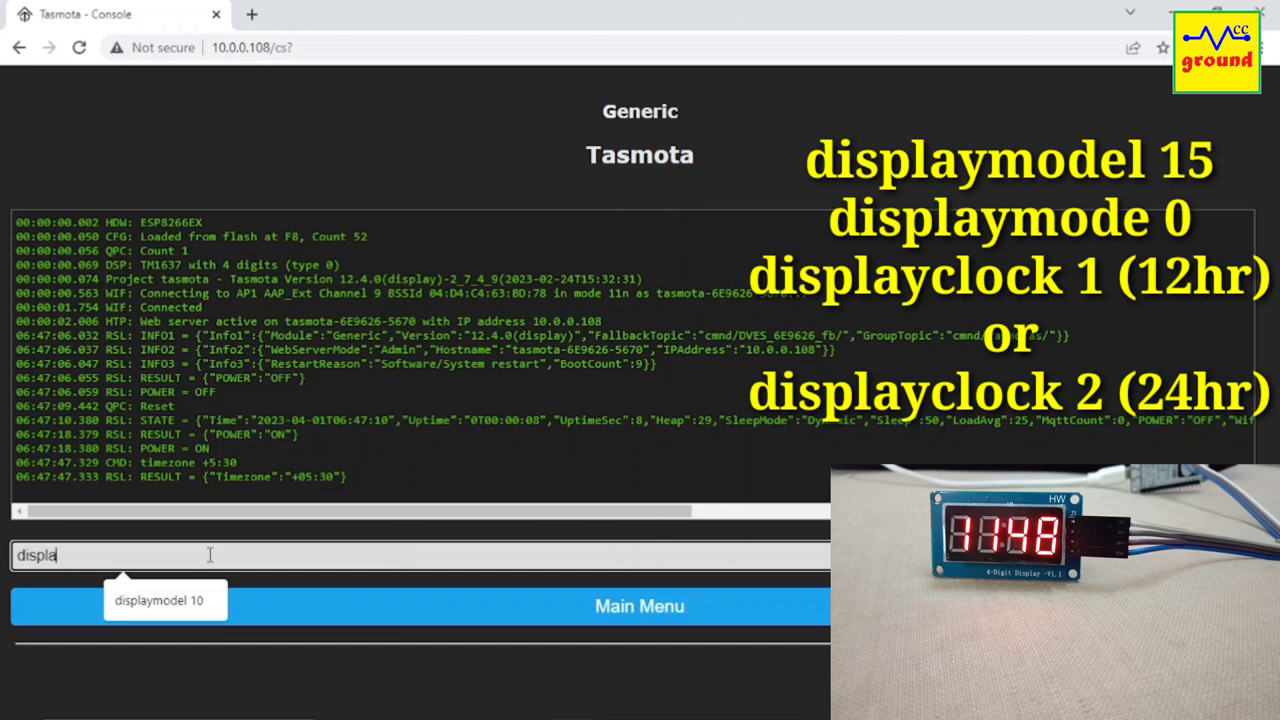
type("ymodel")
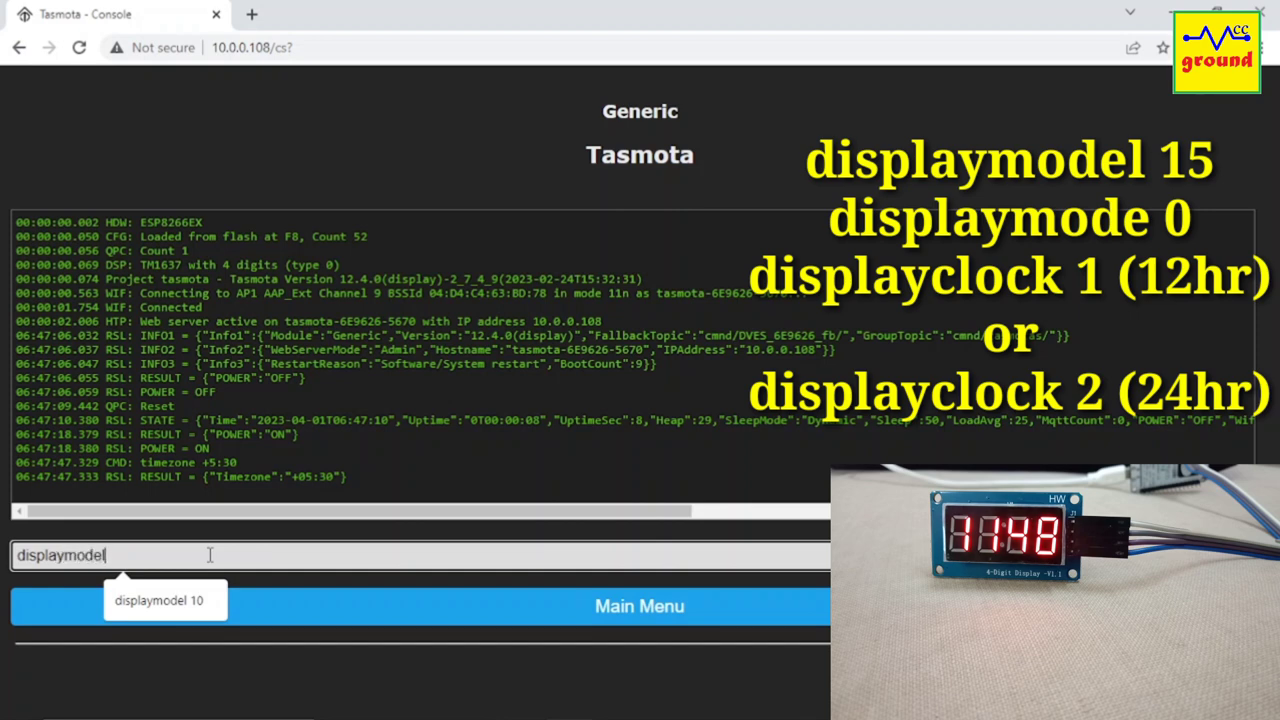
type(" 15")
key("Return")
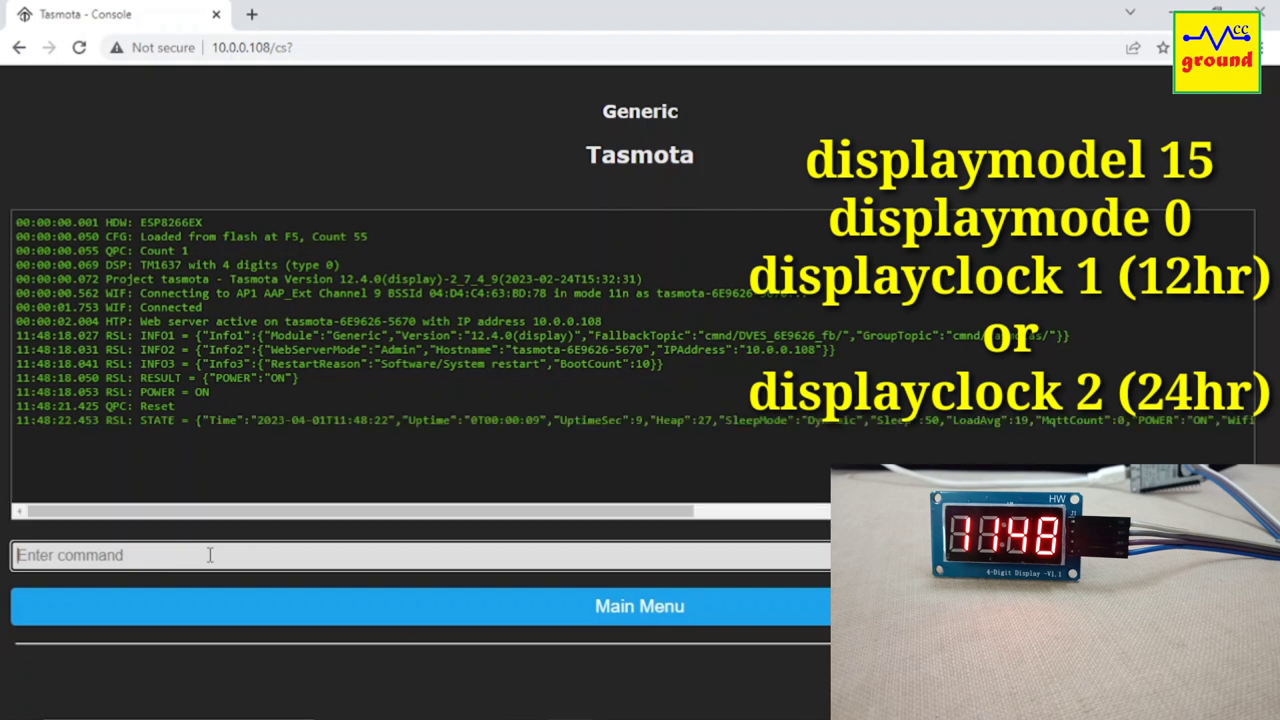
type("displaymode")
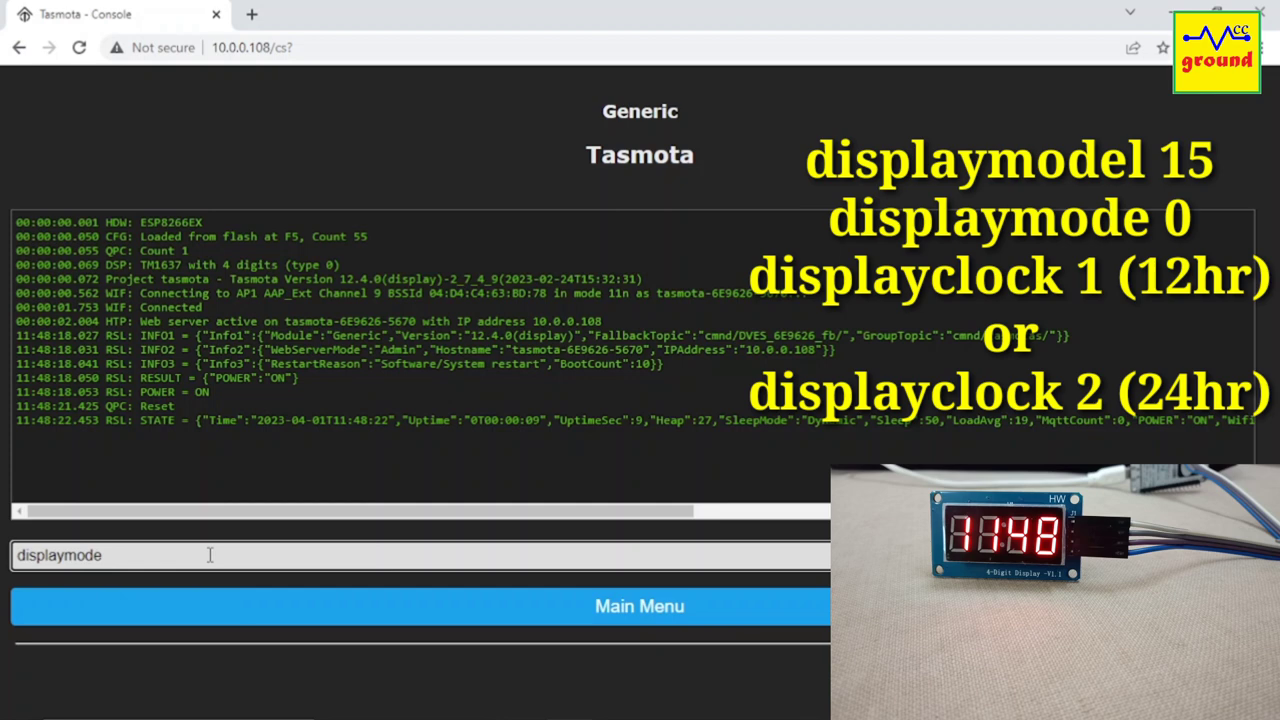
type(" 0")
key("Return")
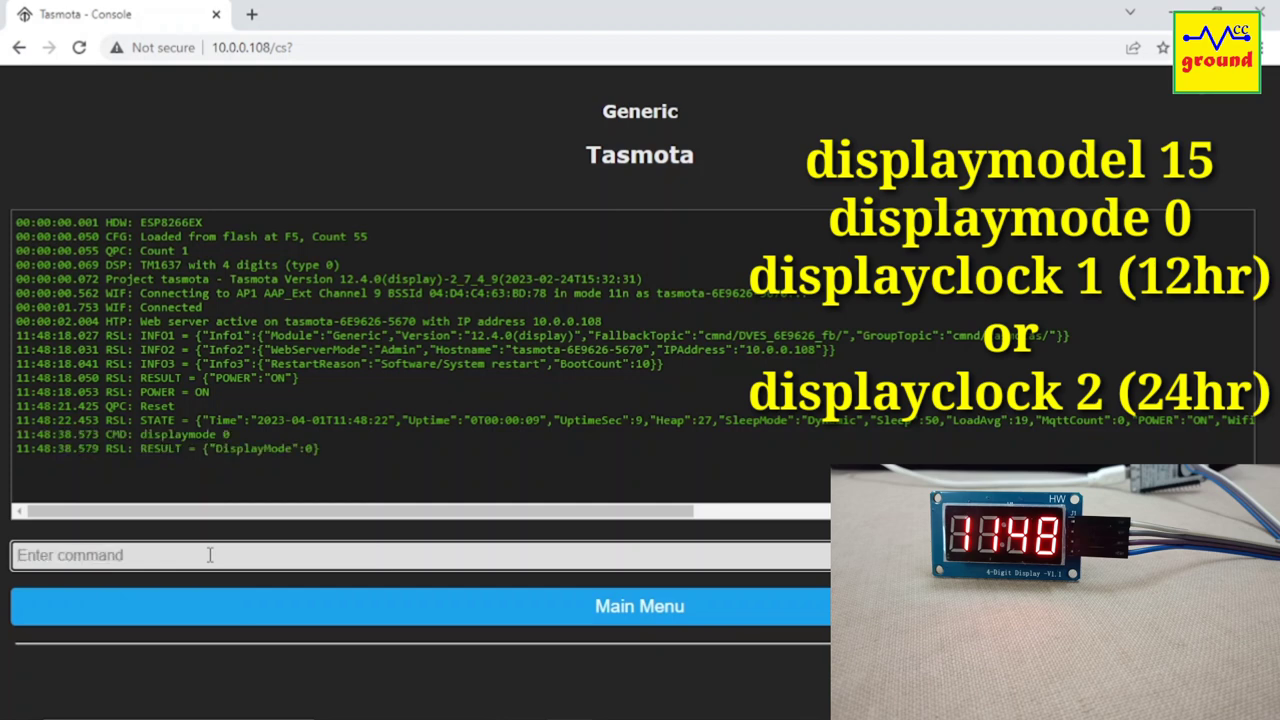
type("display")
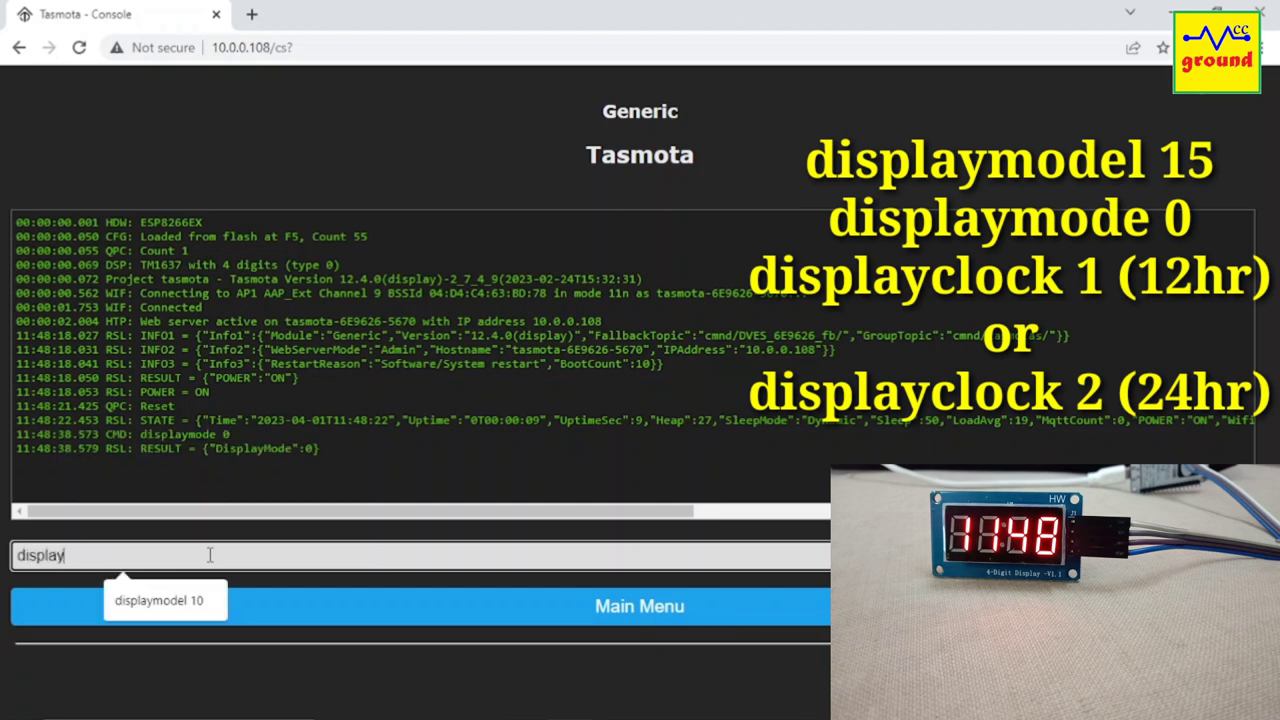
type("clock")
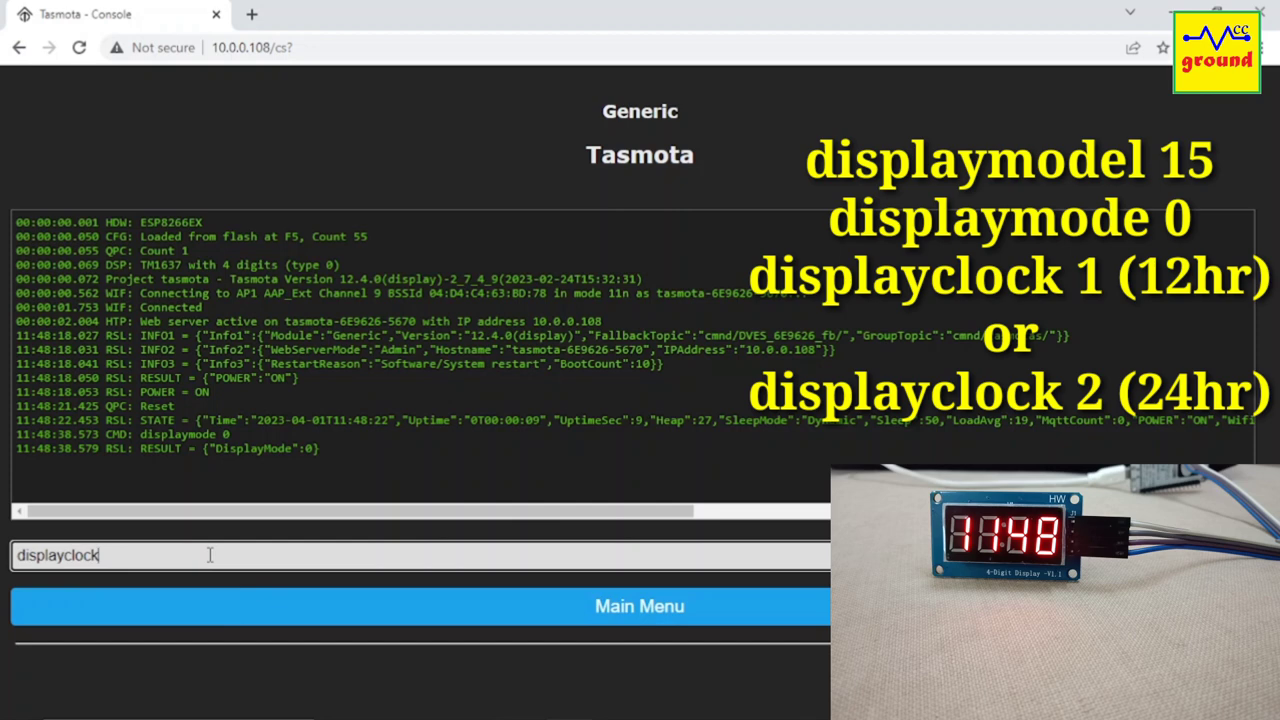
type(" 1")
key("Return")
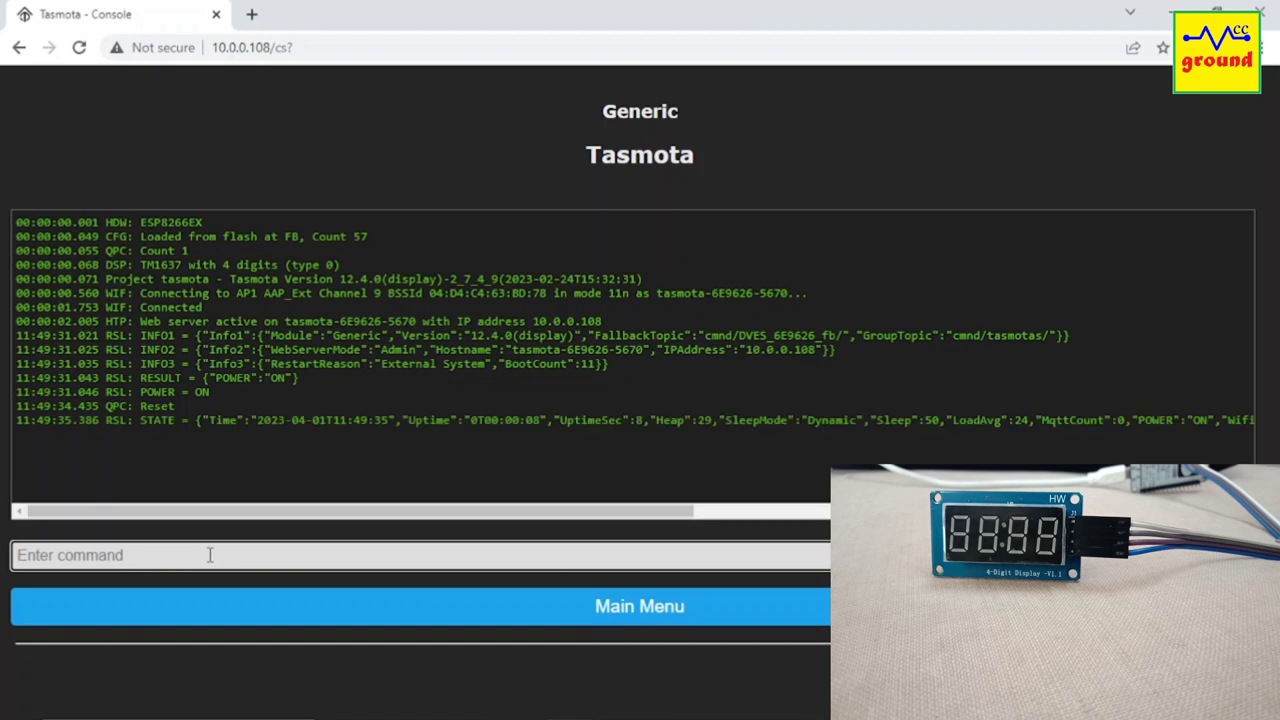
Step: Store rule1 'on system#boot do displayclock1 1 endon' and enable it with 'rule1 1'
type("rule1")
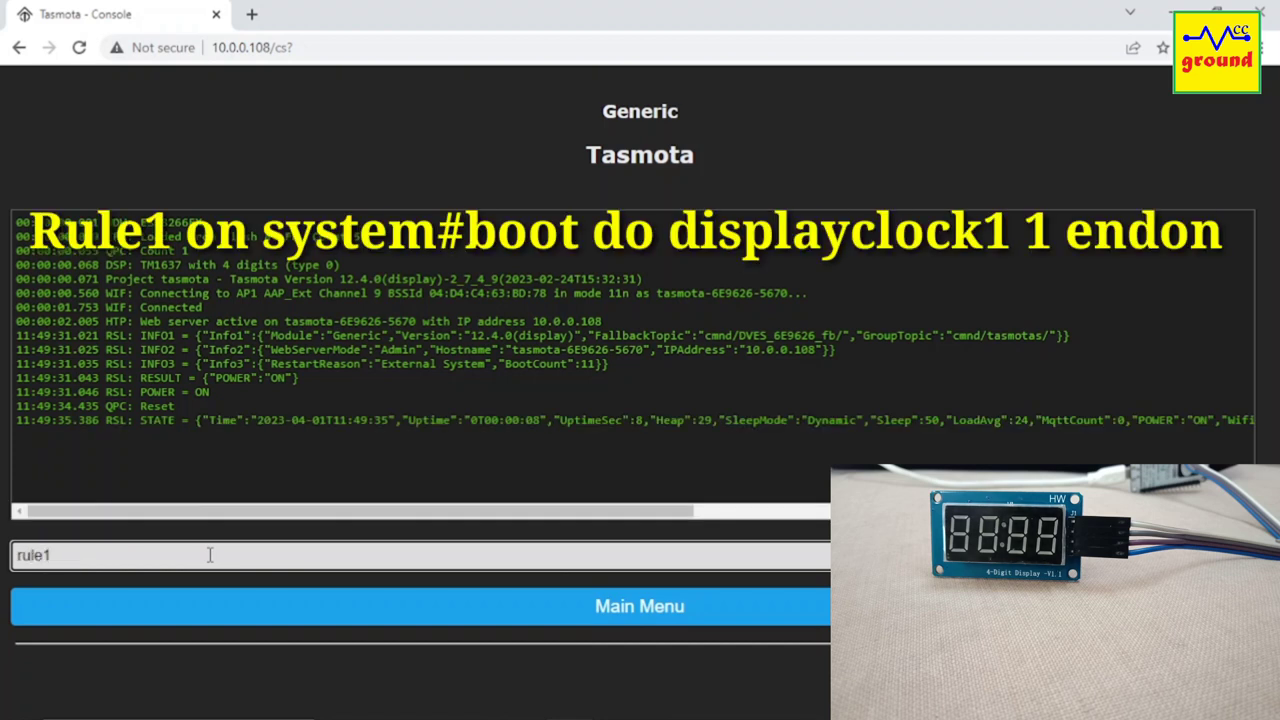
type(" on sys")
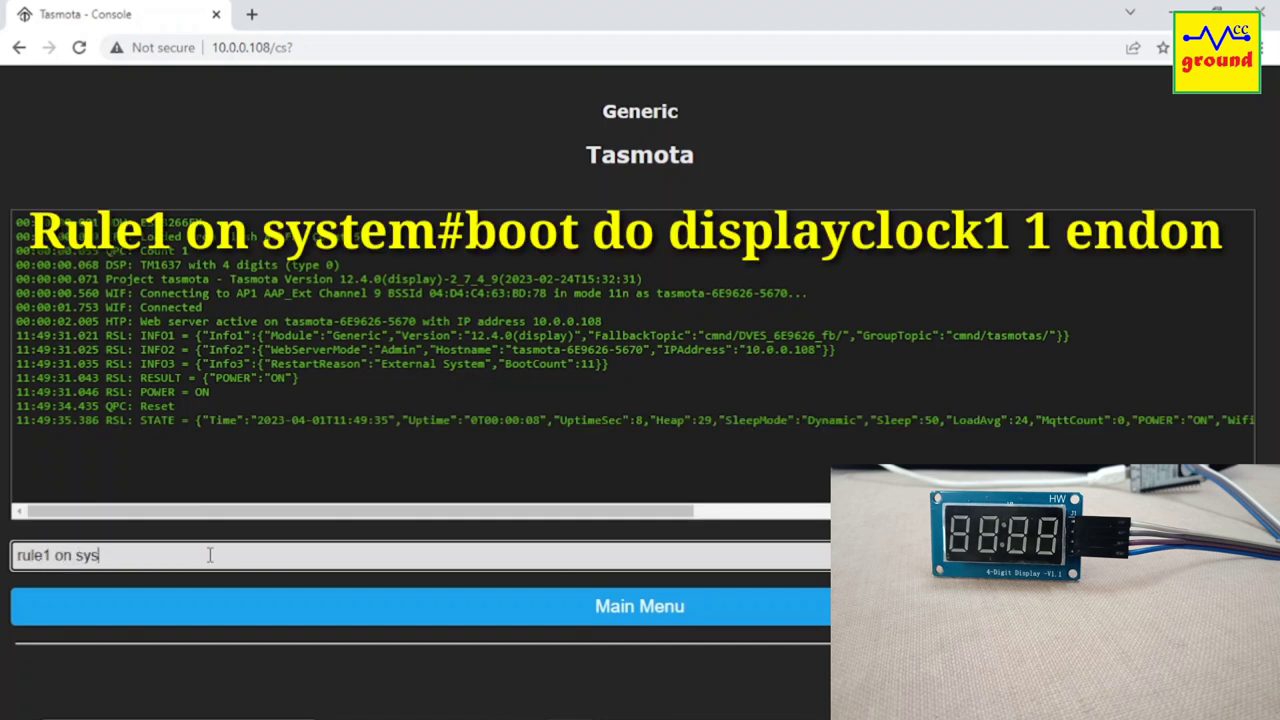
type("tem#boot do displayclo")
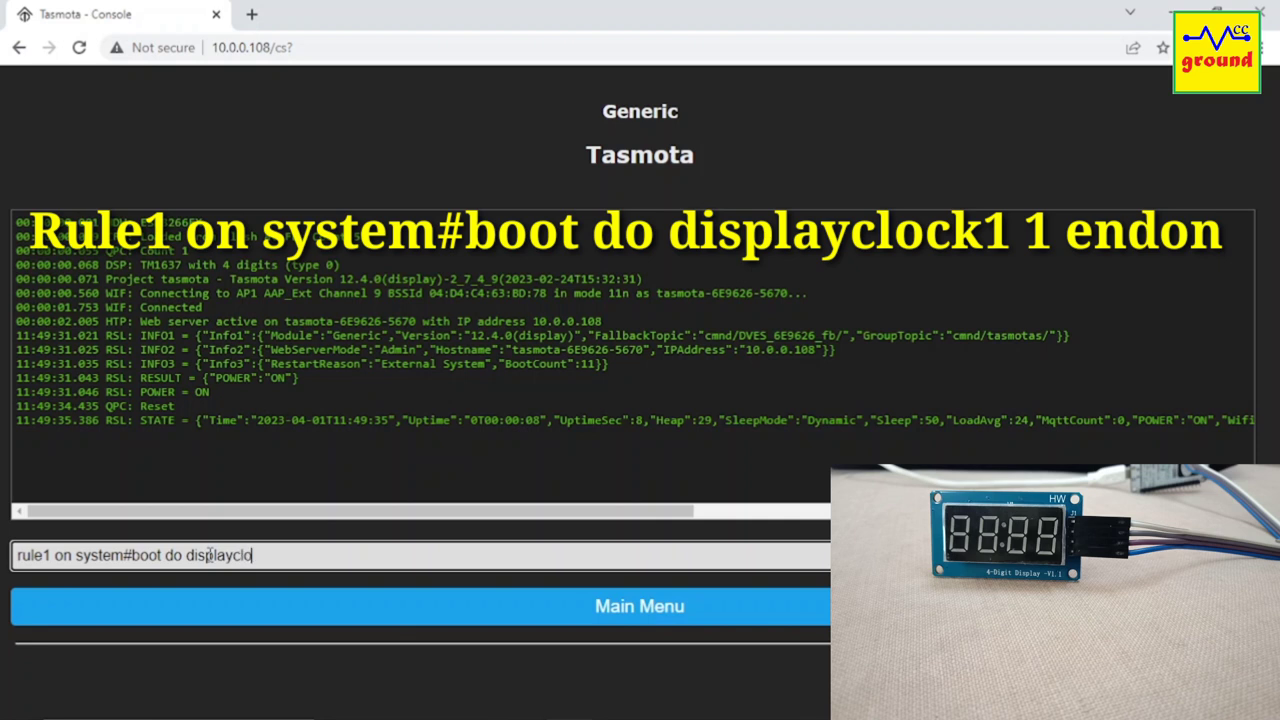
type("ck1 1 endon")
key("Return")
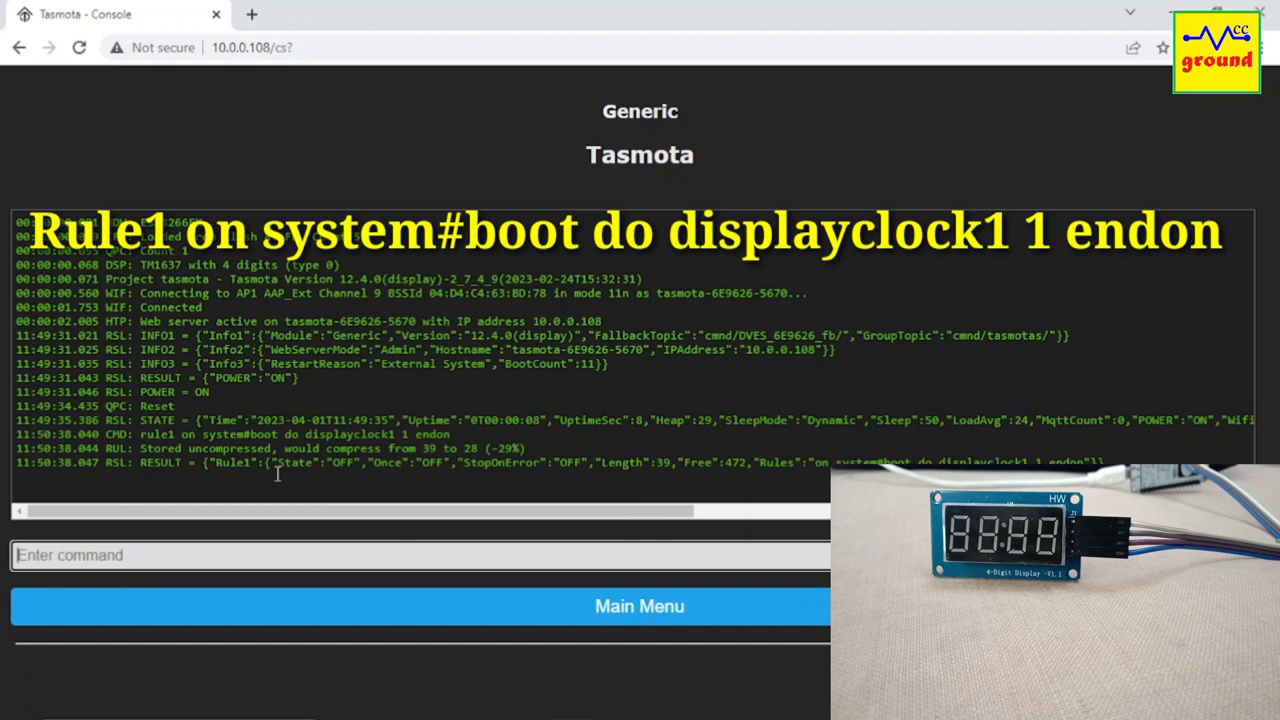
type("rule1 1")
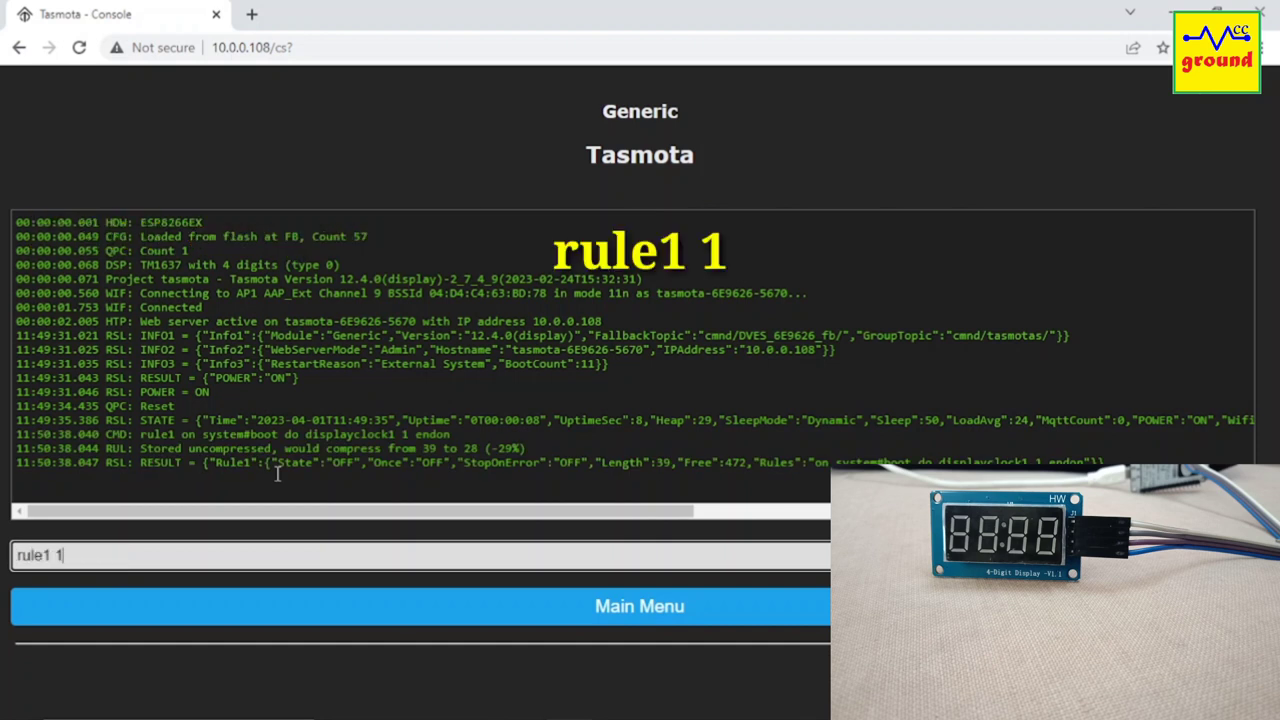
key("Return")
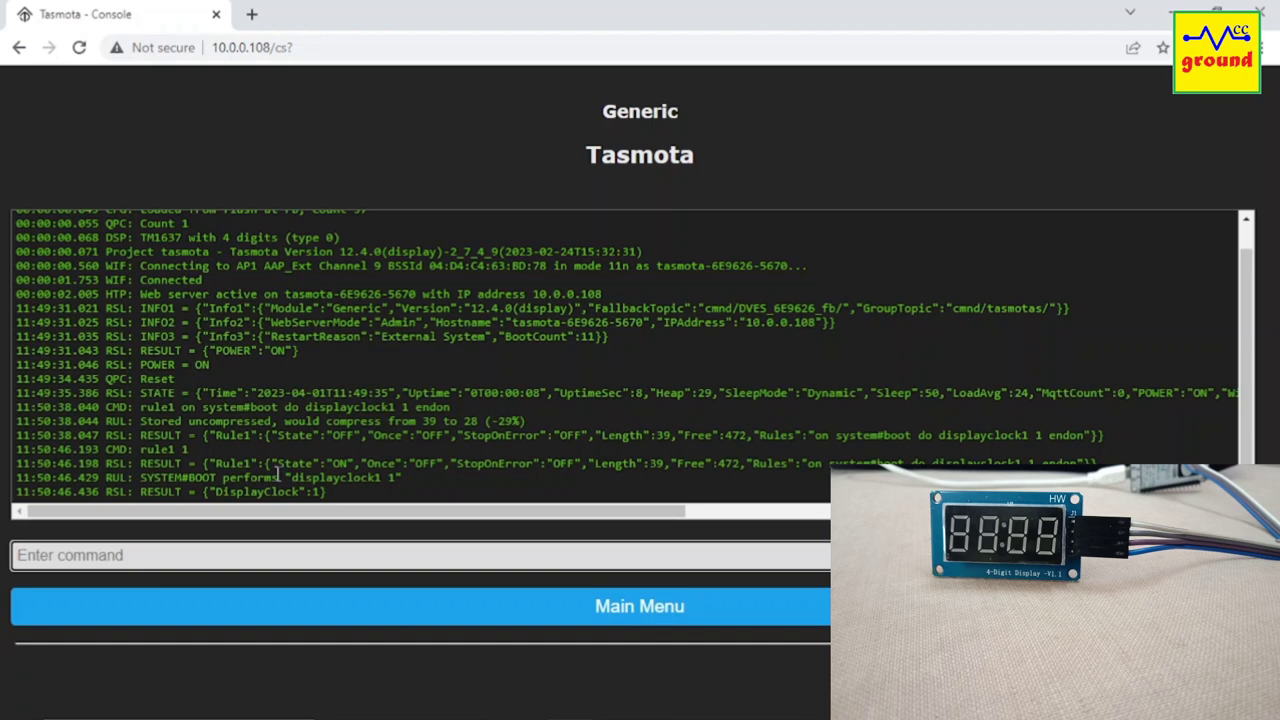
Step: Restart the device from the Main Menu and confirm the restart
left_click(606, 606)
left_click(632, 537)
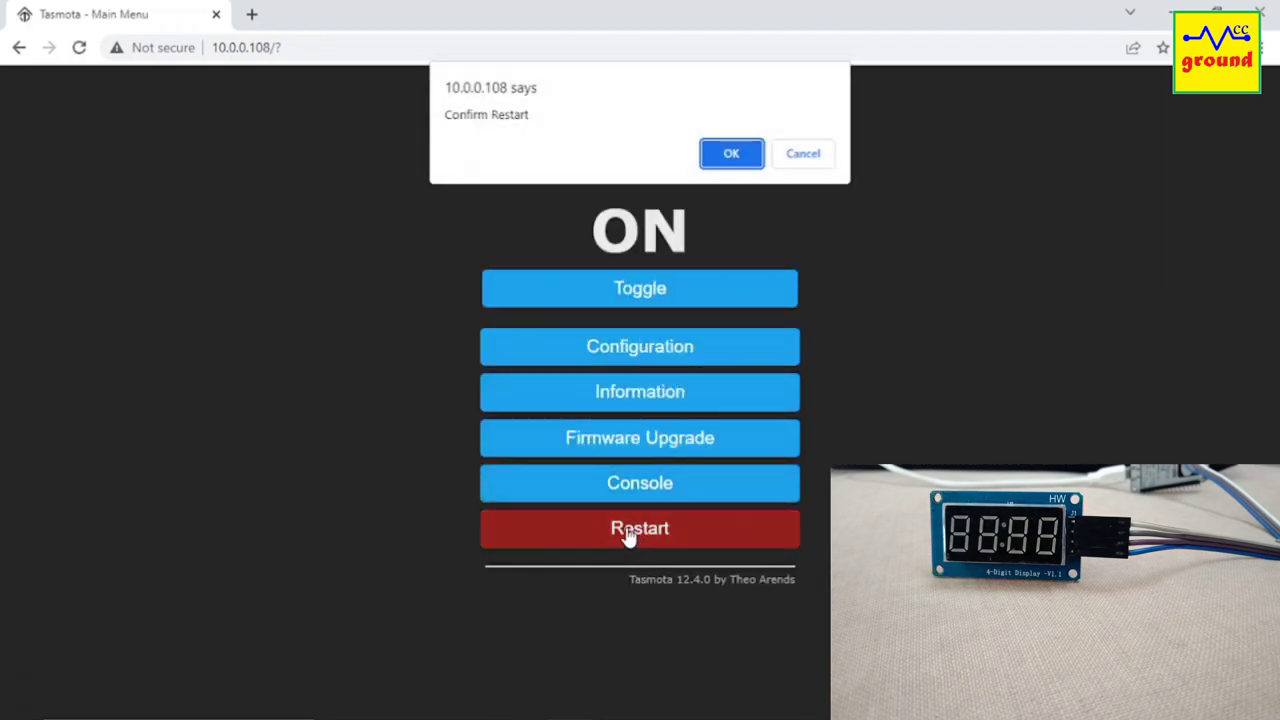
left_click(731, 155)
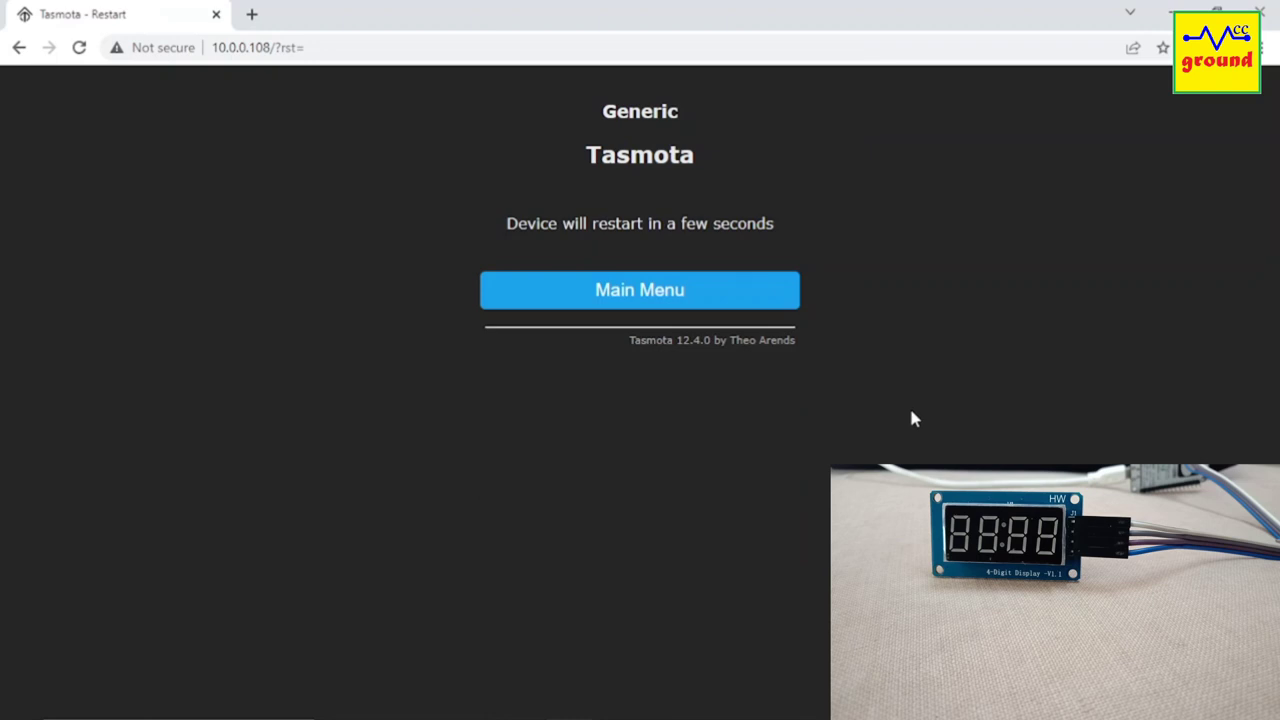